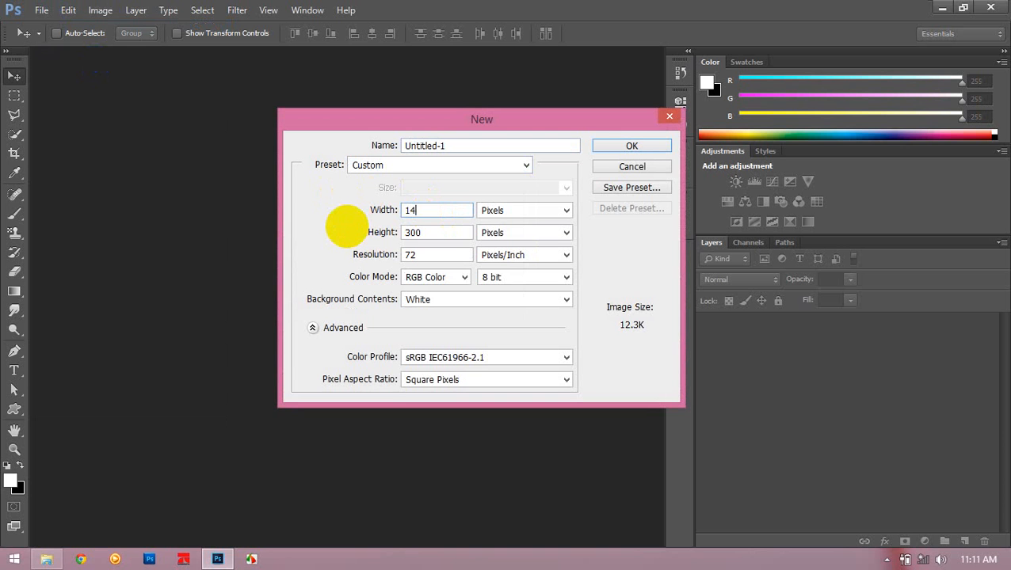
- Set the new document's height to 900 pixels and create the 1400-pixel-wide canvas with a white background
double_click(452, 232)
text(900)
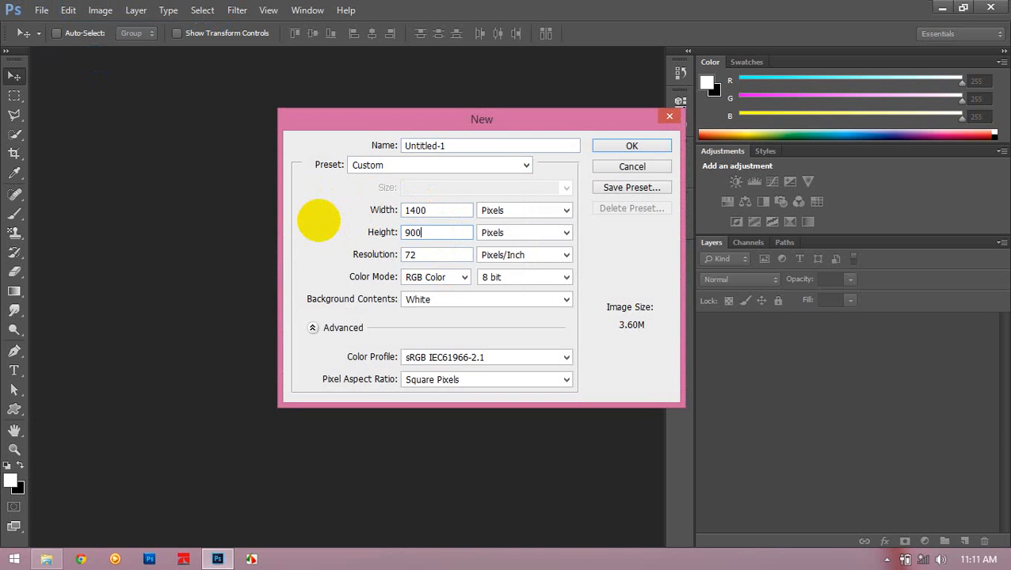
click(649, 147)
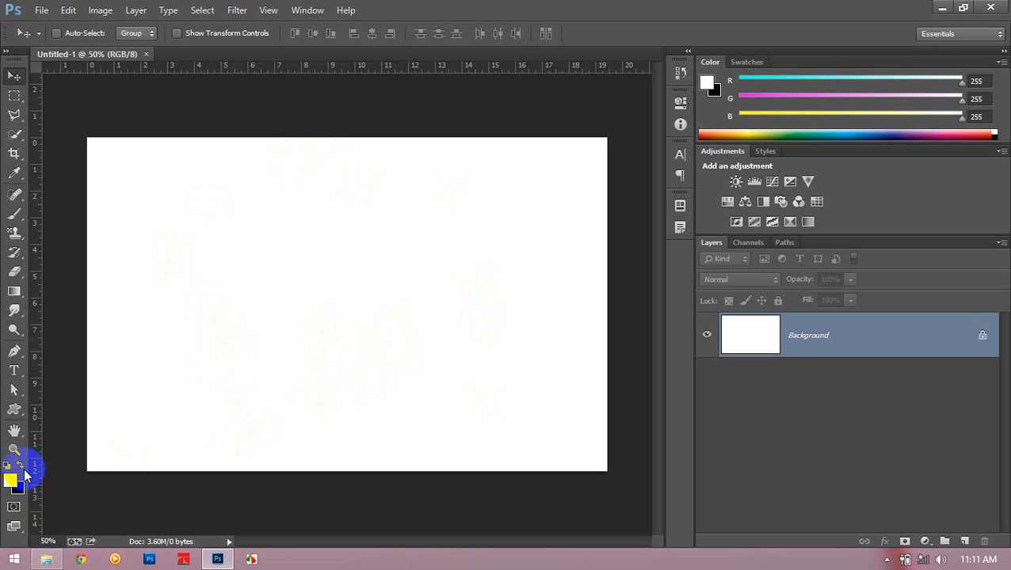
- Make black the foreground colour and fill the whole Background layer with it using the Paint Bucket
click(22, 469)
click(22, 469)
click(21, 469)
click(22, 469)
click(22, 469)
click(22, 469)
click(21, 469)
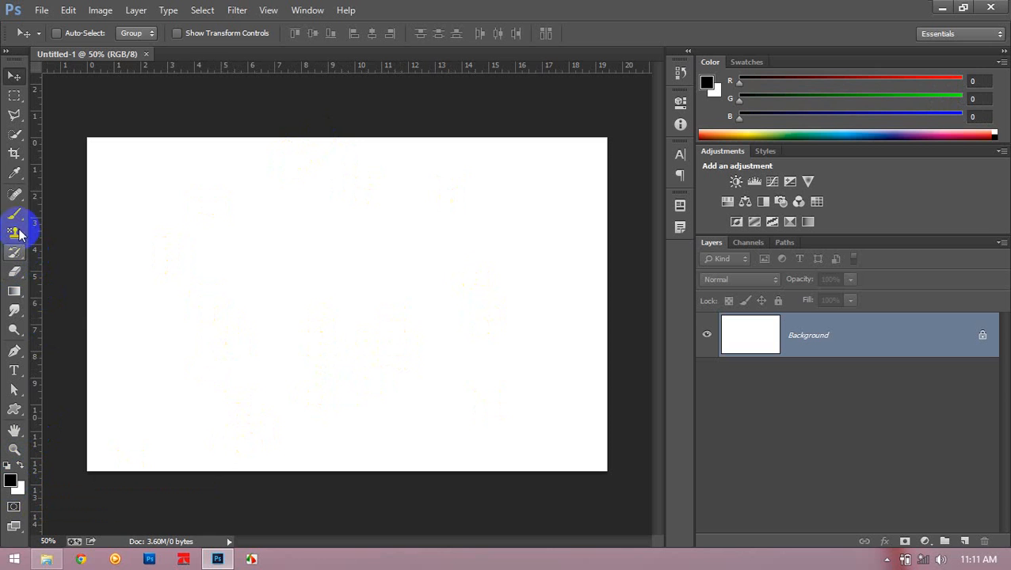
click(15, 290)
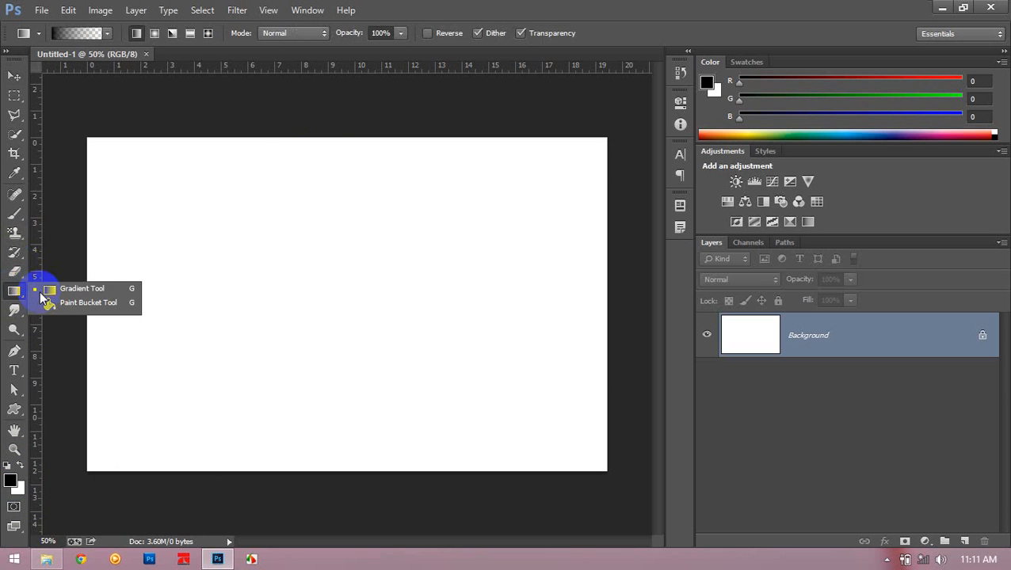
click(86, 304)
click(270, 274)
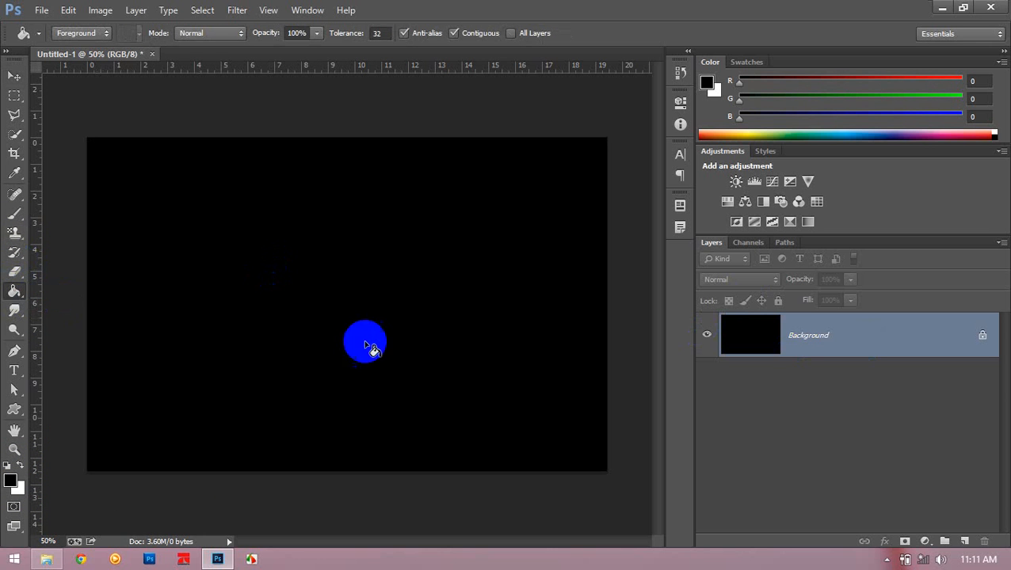
click(15, 77)
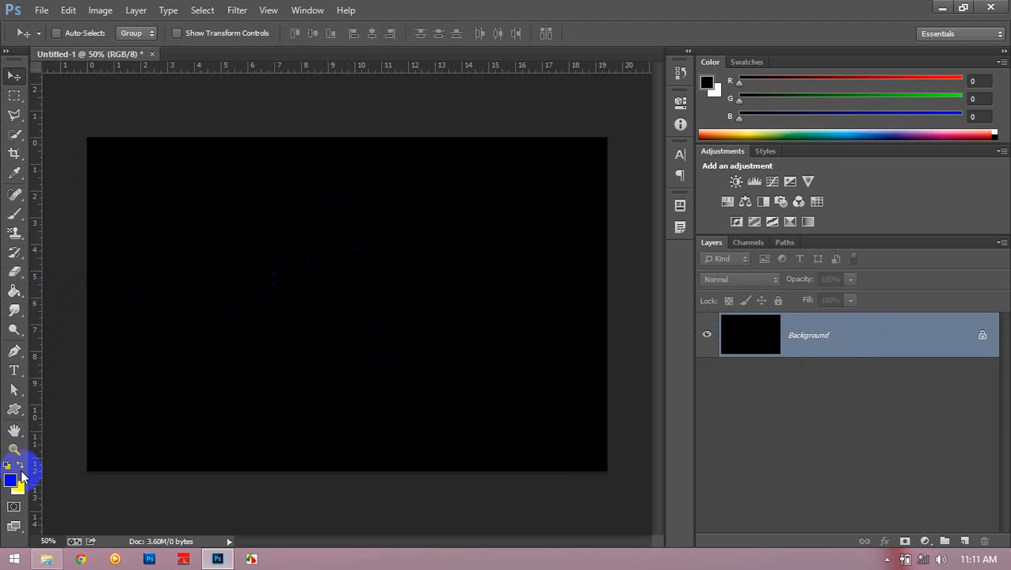
- Make white the foreground colour and add the text "FIRE TEXT" on the black canvas
click(22, 466)
click(14, 369)
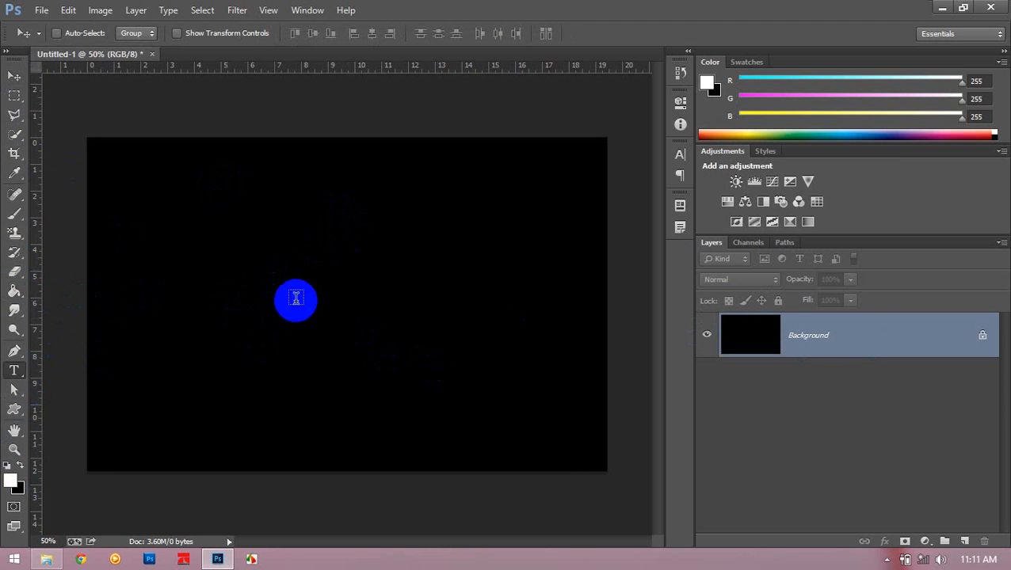
click(233, 307)
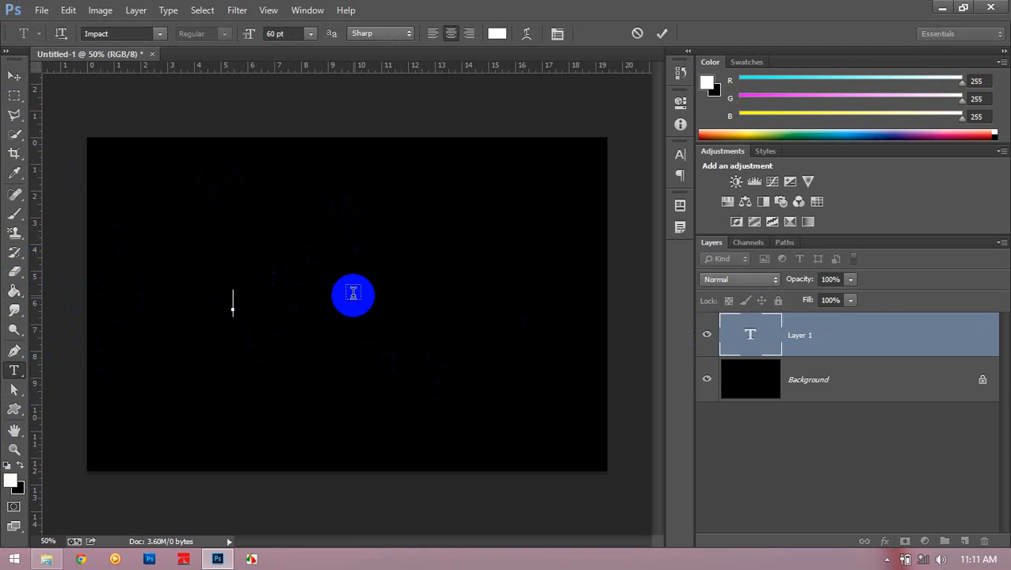
text(FIRE TEXT)
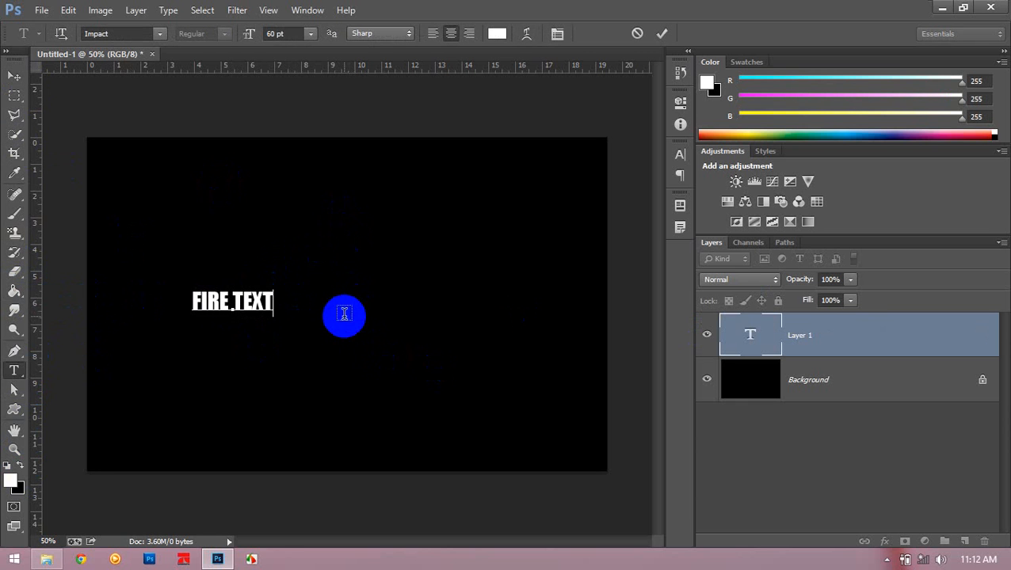
- Enlarge the selected FIRE TEXT lettering to 214 pt and shift it towards the centre of the canvas
drag(343, 328, 418, 327)
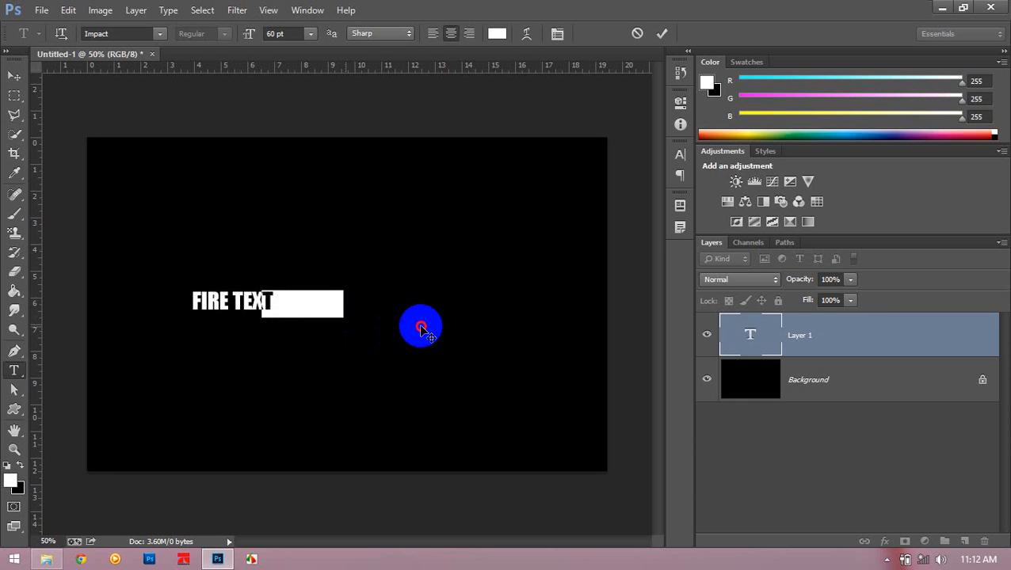
drag(248, 37, 429, 184)
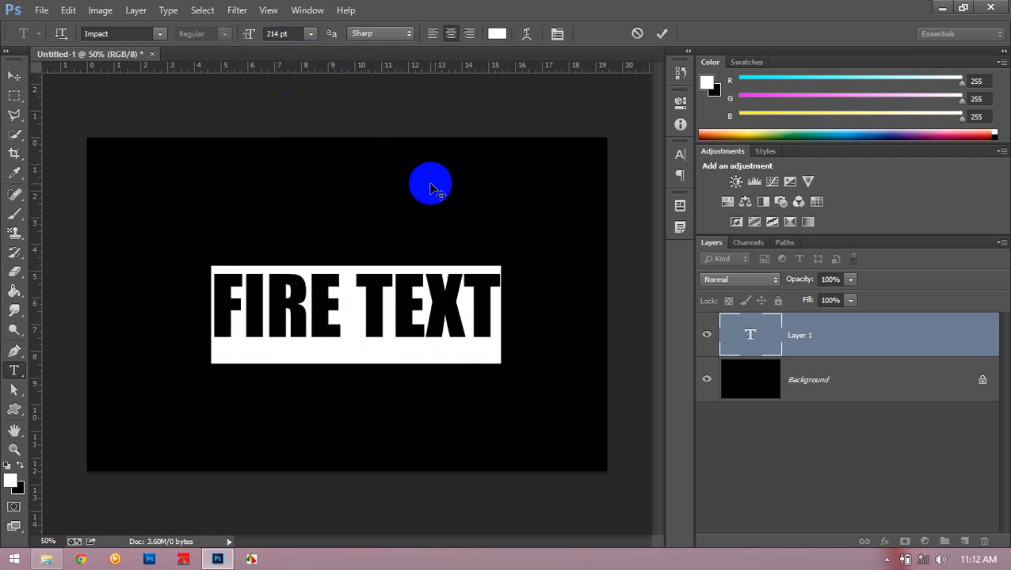
drag(474, 289, 156, 162)
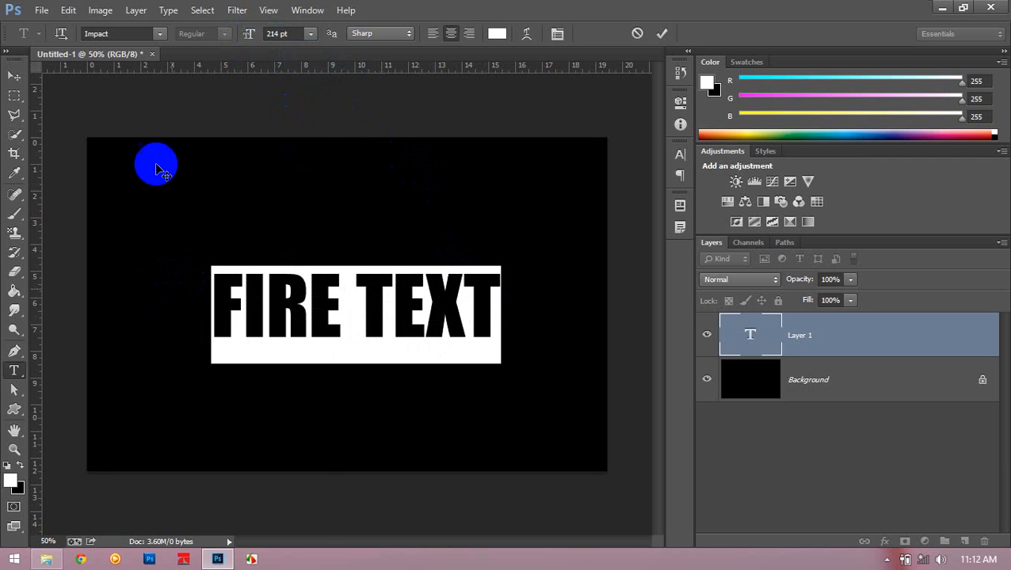
- Try the Imprint MT Shadow and Magneto fonts on the FIRE TEXT lettering
click(162, 34)
click(190, 70)
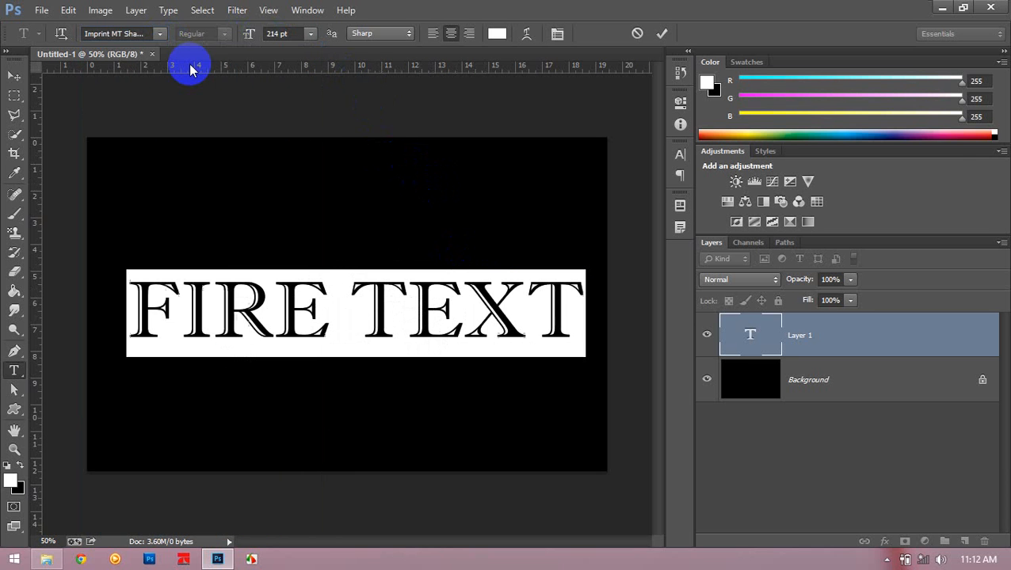
click(162, 34)
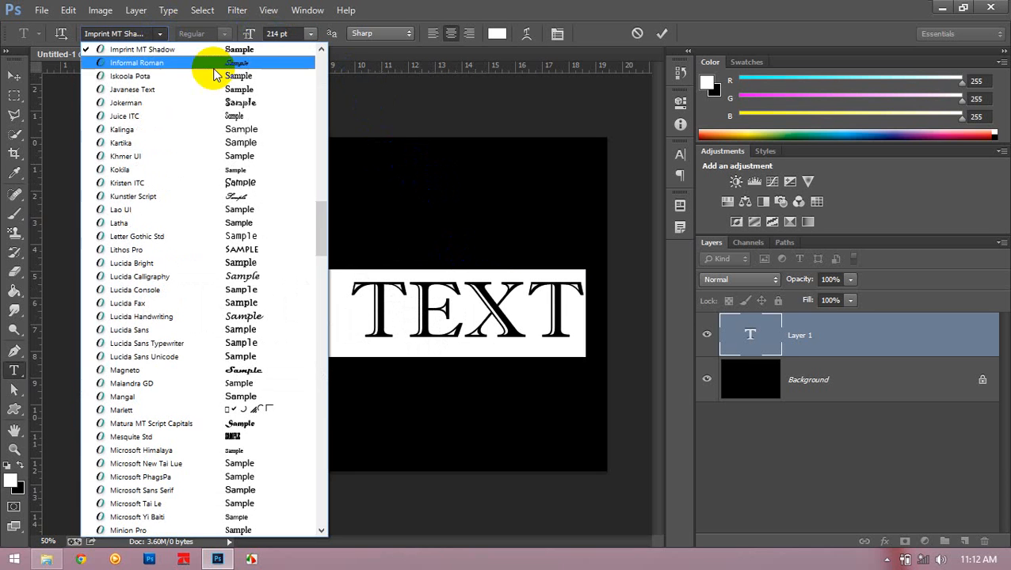
click(266, 370)
- Set the text's font to Britannic Bold, commit the text edit and nudge the text slightly up and right
click(161, 34)
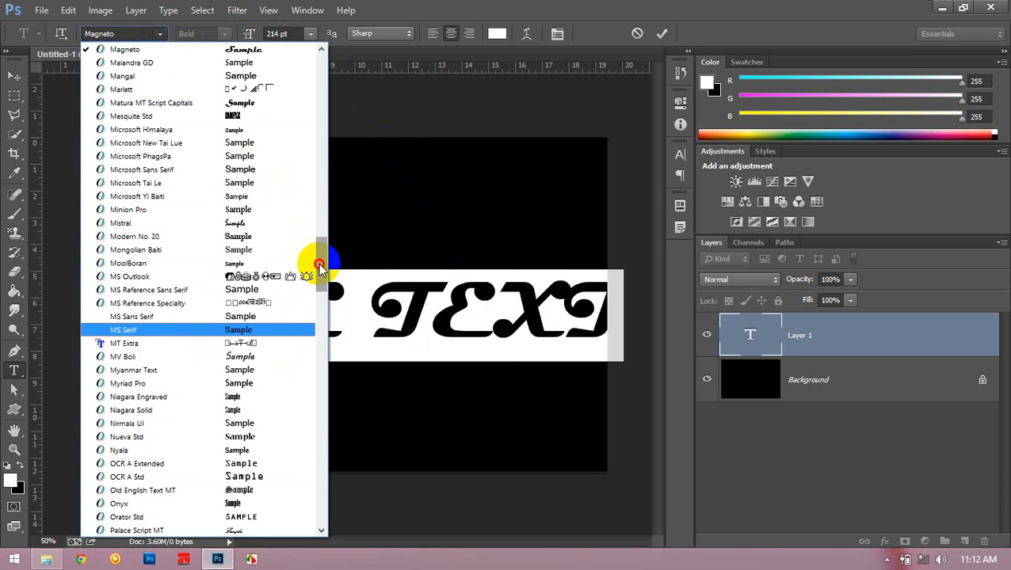
drag(320, 259, 318, 75)
click(268, 170)
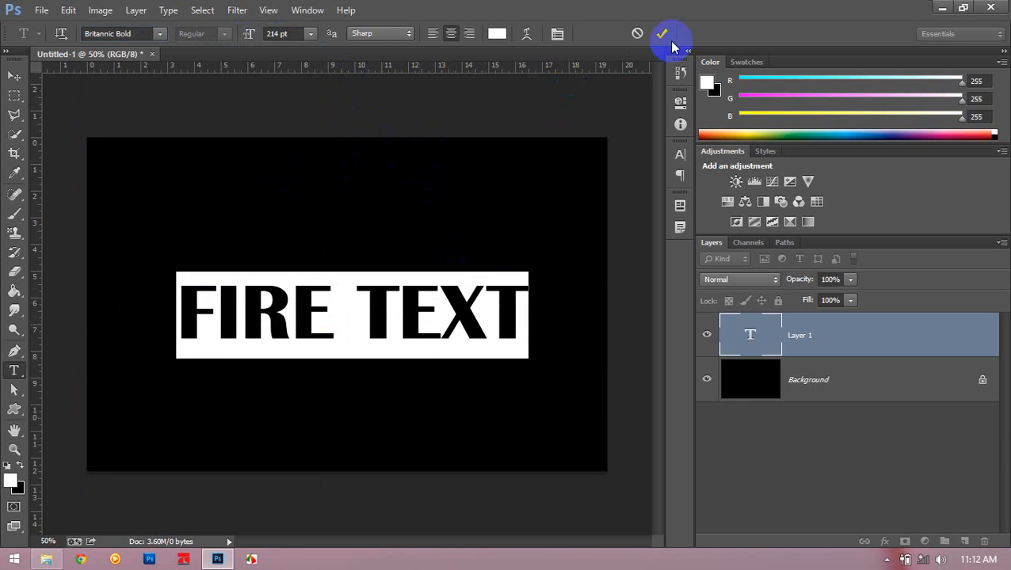
click(662, 33)
click(13, 77)
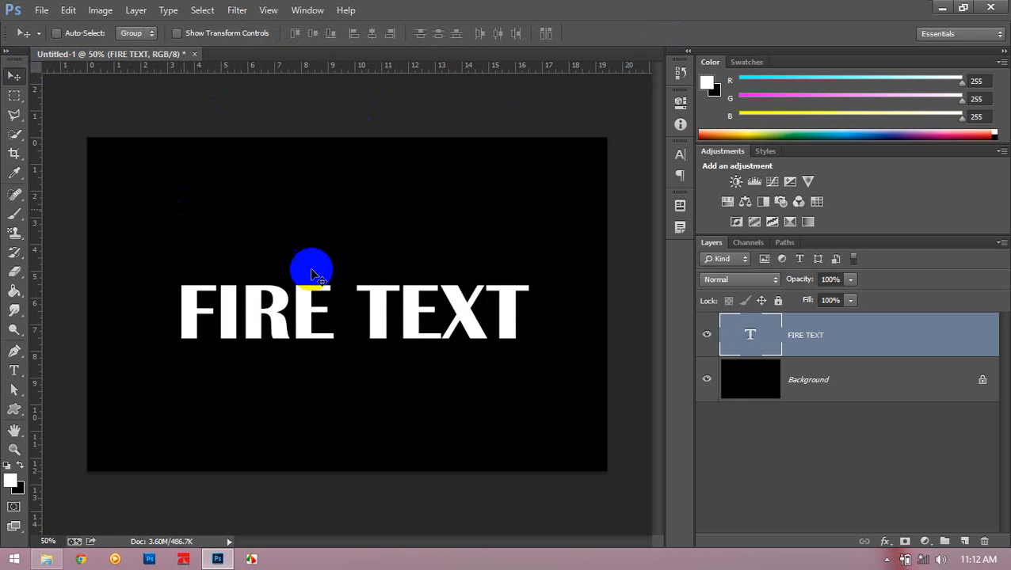
drag(311, 266, 327, 262)
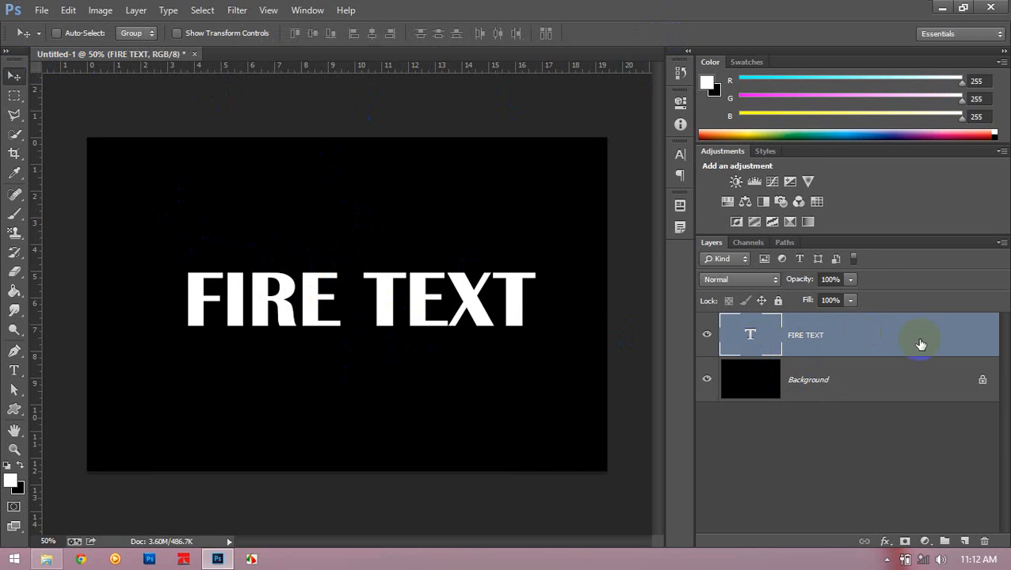
- Examine the FIRE TEXT layer's commands for a way to merge it down
right_click(847, 324)
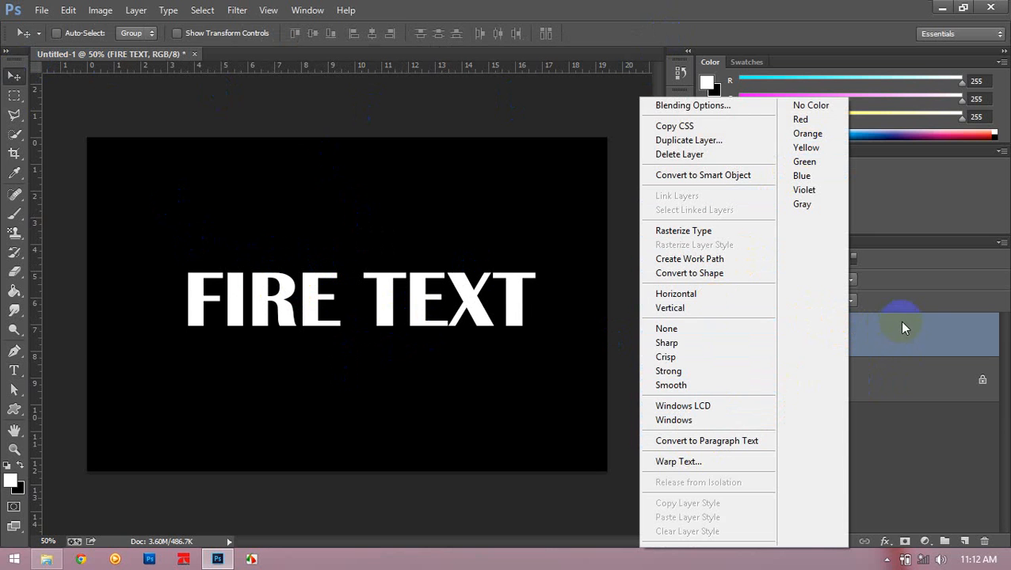
click(923, 331)
right_click(929, 332)
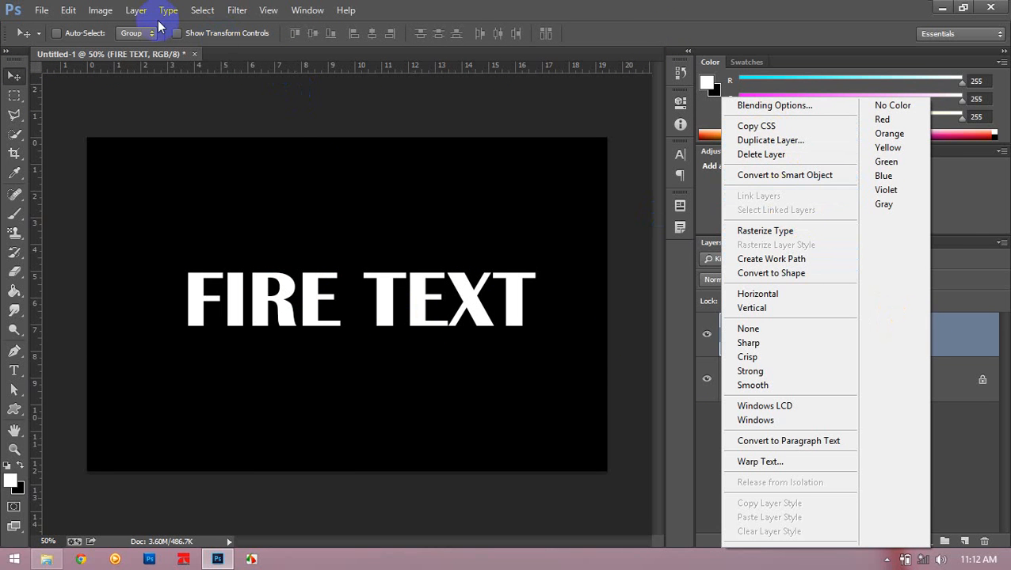
click(131, 22)
click(134, 11)
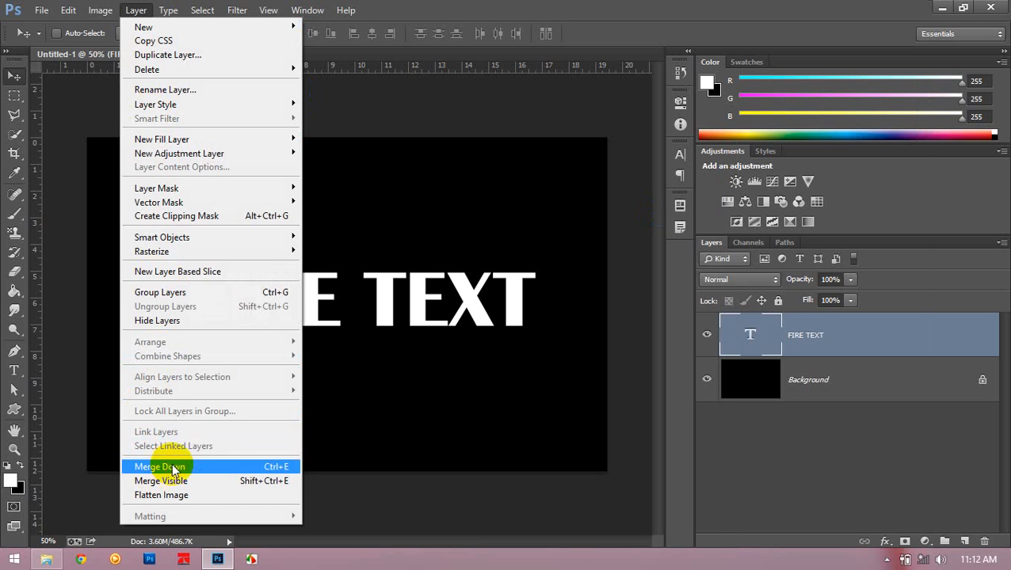
click(857, 350)
right_click(856, 349)
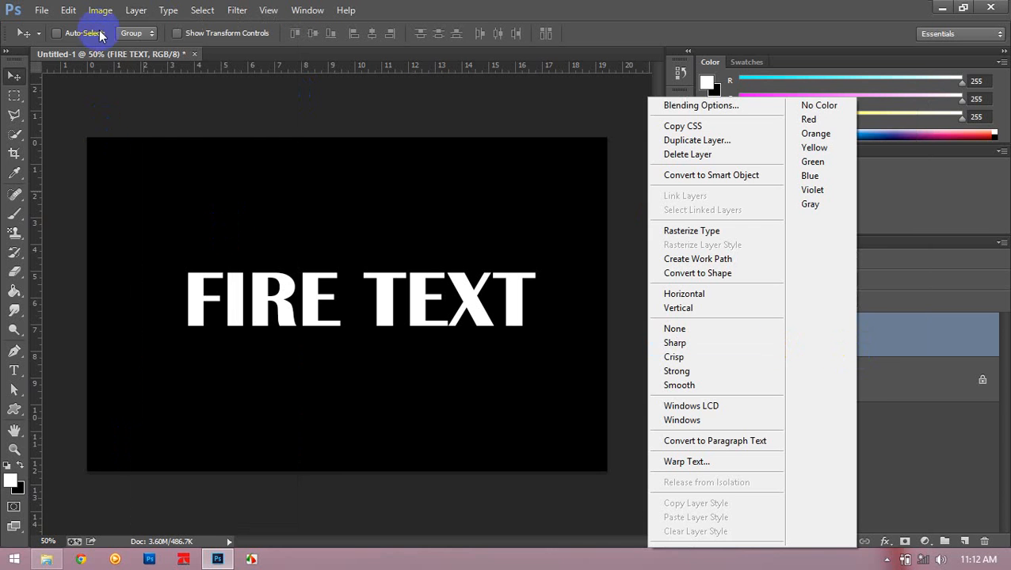
click(127, 11)
click(132, 10)
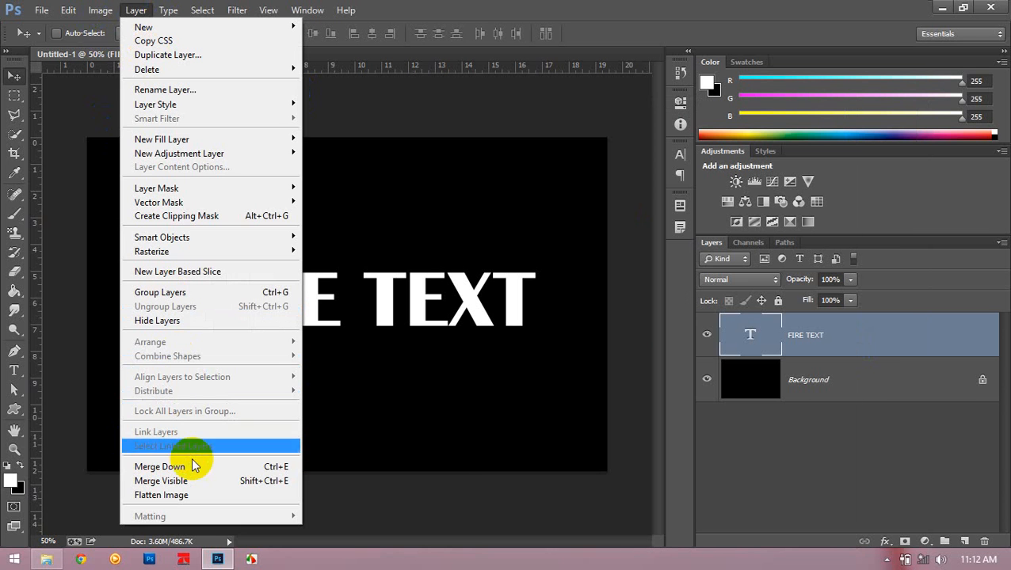
click(947, 331)
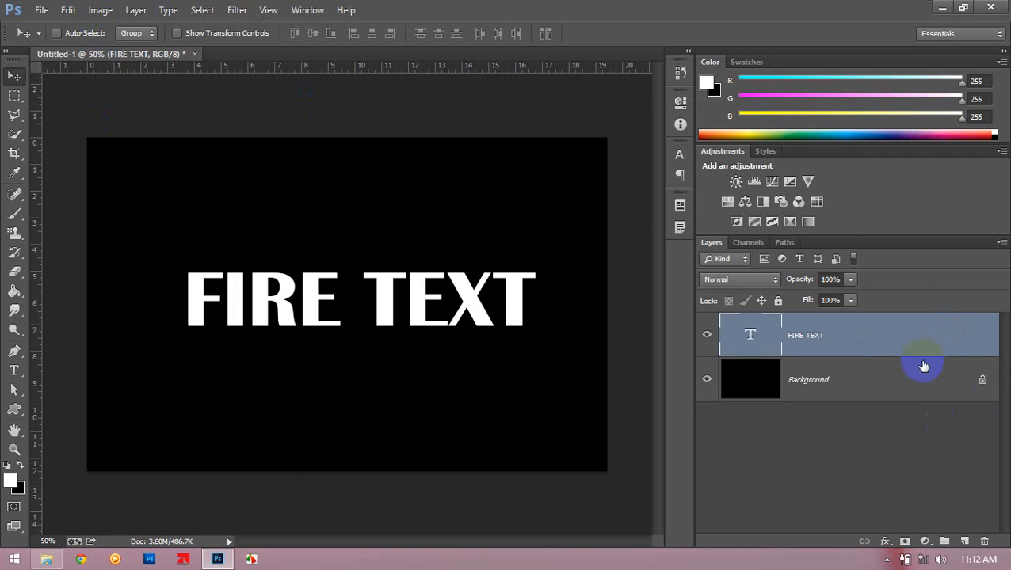
- Merge the FIRE TEXT layer down into the black Background layer
key(ctrl+e)
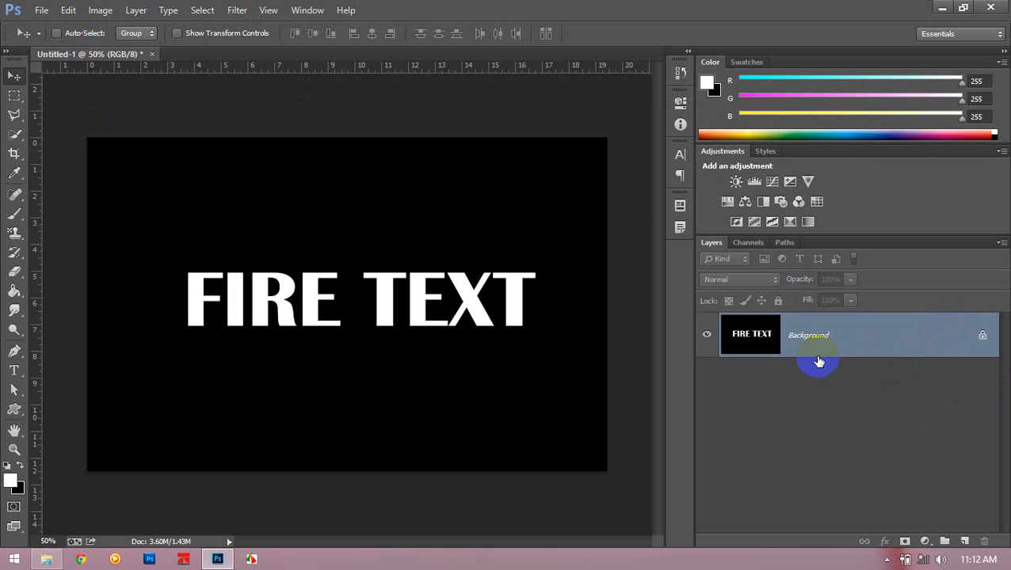
key(ctrl+z)
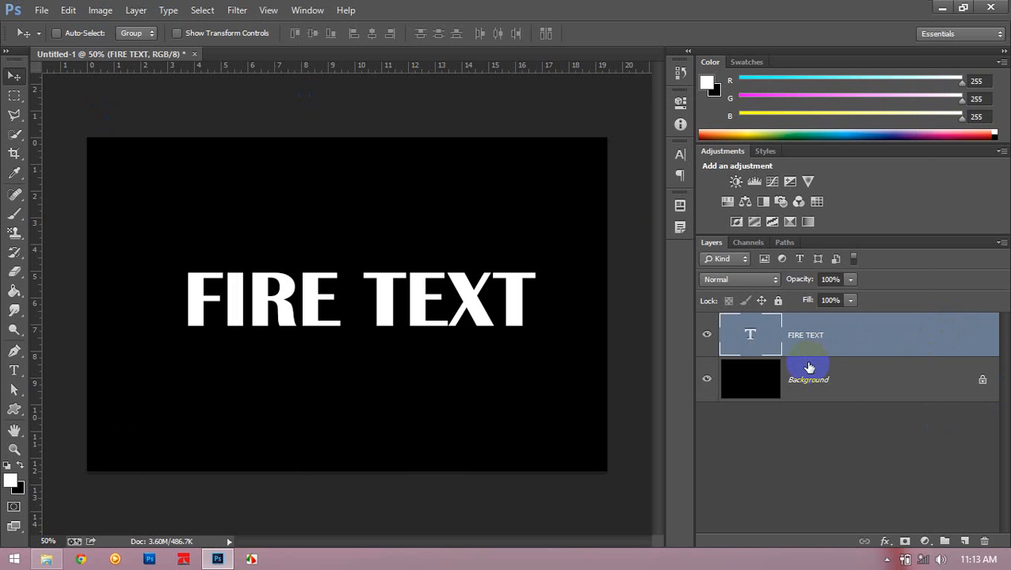
key(ctrl+e)
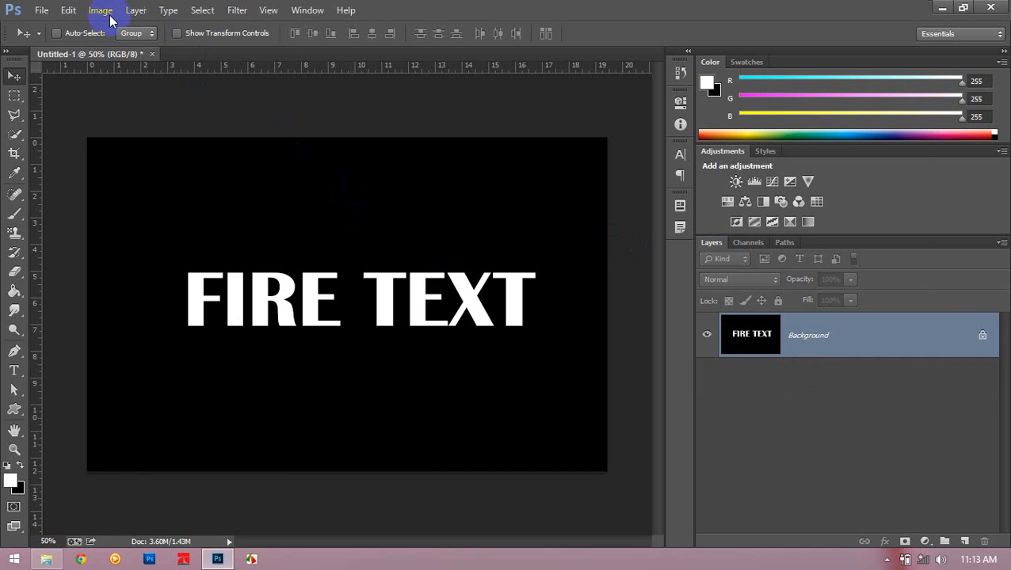
click(109, 18)
mouse_move(131, 48)
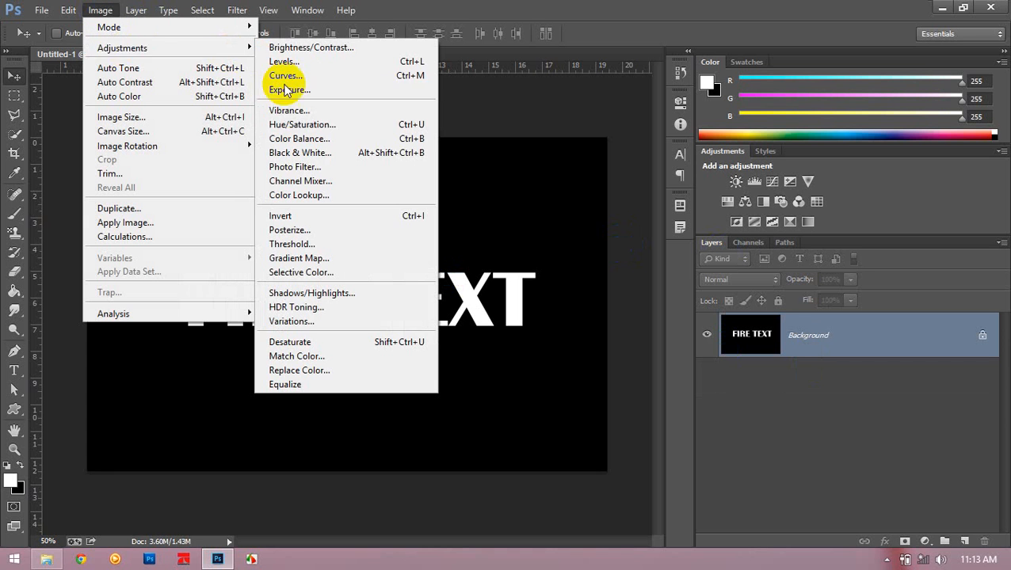
click(322, 143)
drag(657, 111, 535, 91)
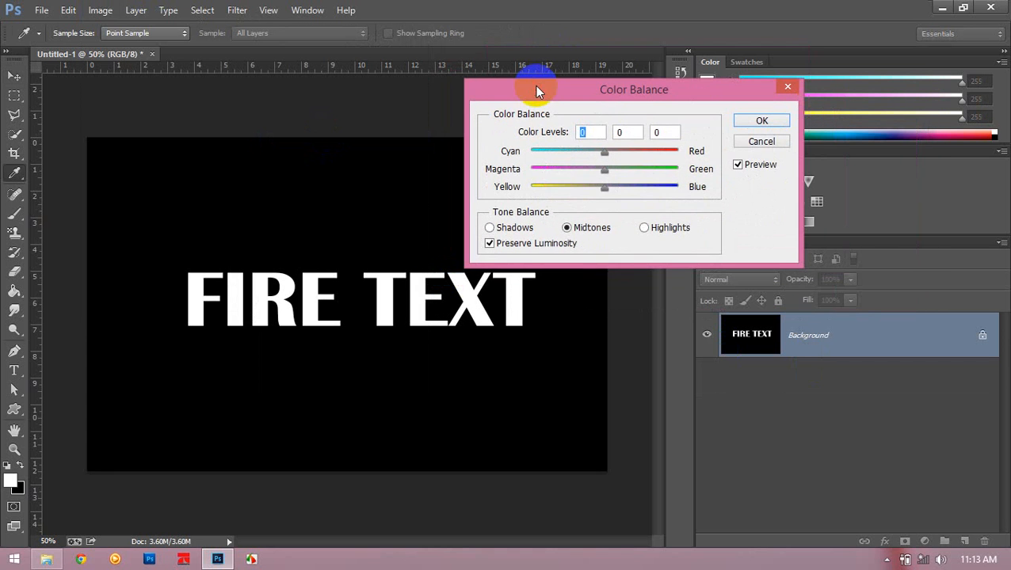
click(766, 142)
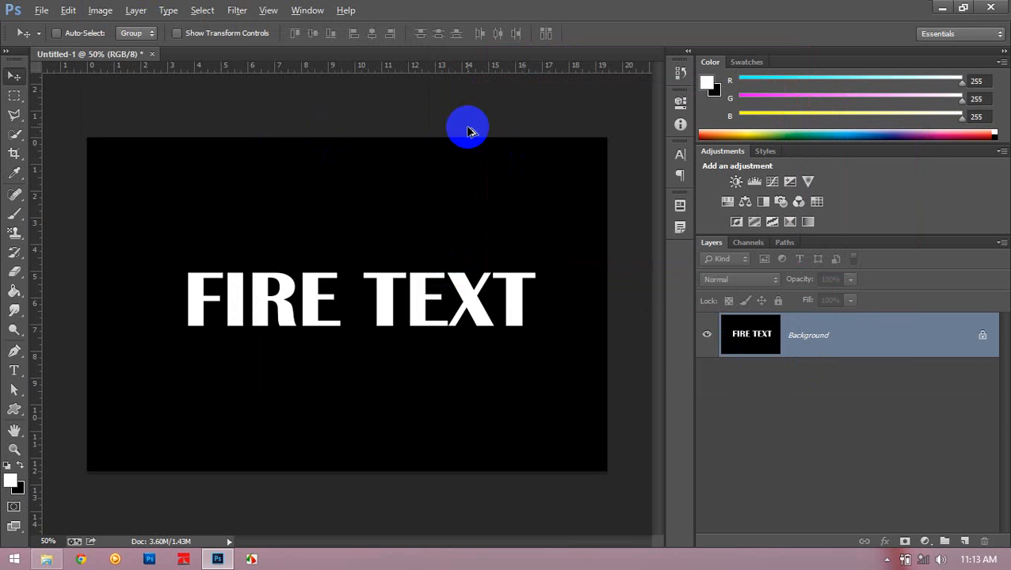
- Choose the Smudge tool for the letters and set its soft brush size to 64 px
scroll(334, 278, up, 5)
drag(187, 290, 220, 266)
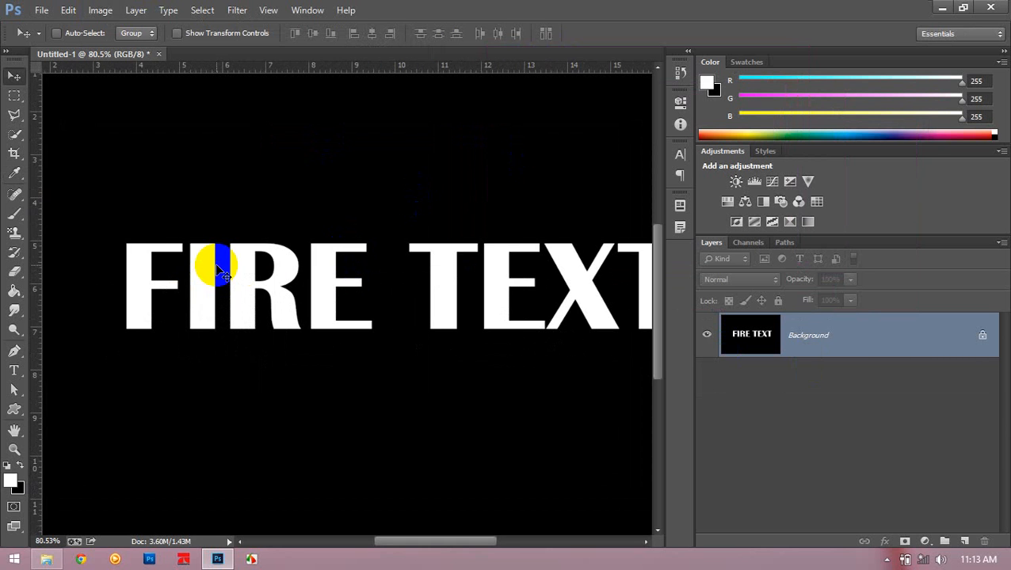
scroll(220, 268, down, 1)
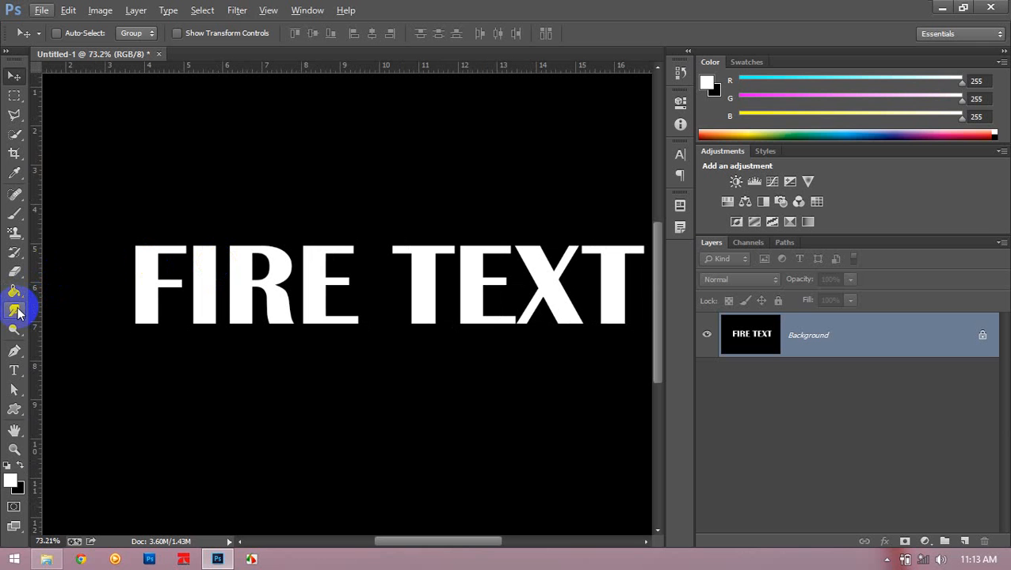
drag(18, 311, 52, 345)
right_click(260, 231)
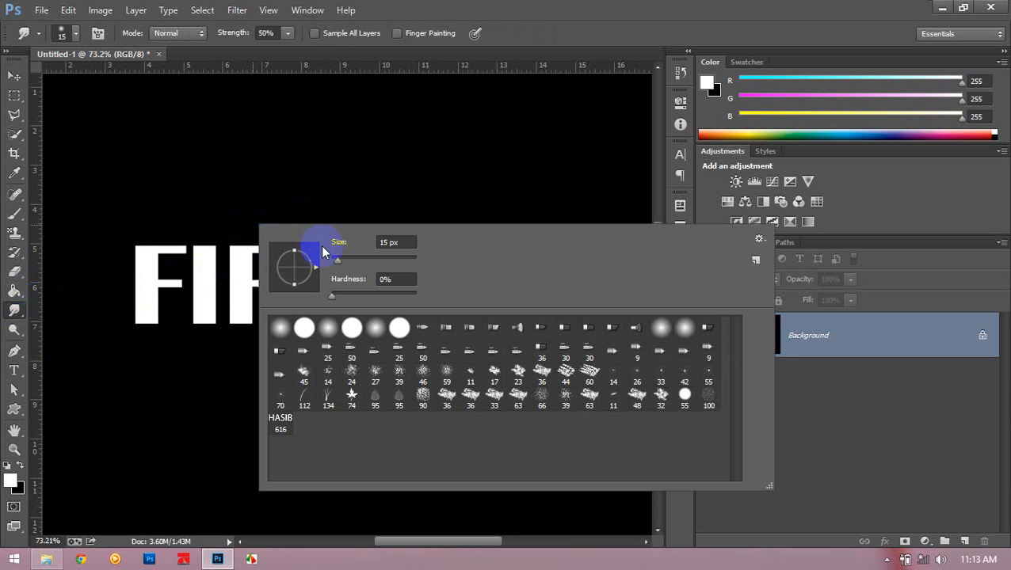
drag(354, 270, 360, 265)
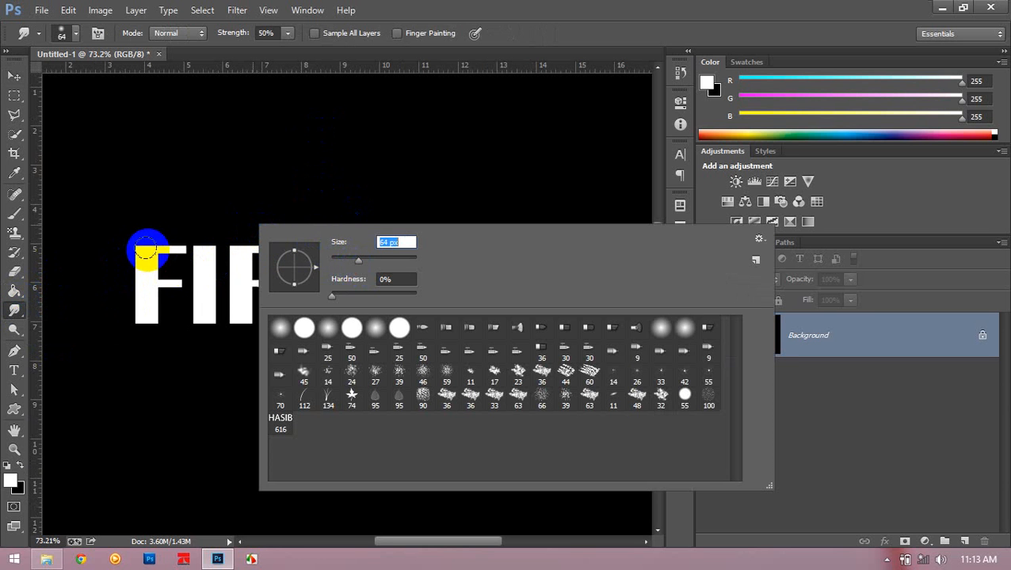
- Smudge the letters F and I of FIRE into flame shapes, pulling their edges upward and downward
click(146, 251)
mouse_move(147, 247)
mouse_down()
mouse_move(163, 169)
mouse_move(190, 172)
mouse_move(100, 344)
mouse_up()
mouse_move(146, 312)
mouse_down()
mouse_move(143, 341)
mouse_move(110, 386)
mouse_move(162, 301)
mouse_move(176, 349)
mouse_move(180, 262)
mouse_move(204, 186)
mouse_up()
mouse_move(207, 247)
mouse_down()
mouse_move(199, 211)
mouse_move(208, 246)
mouse_move(222, 179)
mouse_move(208, 196)
mouse_move(228, 208)
mouse_move(197, 153)
mouse_up()
drag(198, 269, 176, 345)
mouse_move(194, 295)
mouse_down()
mouse_move(208, 343)
mouse_move(216, 320)
mouse_move(254, 350)
mouse_move(222, 374)
mouse_up()
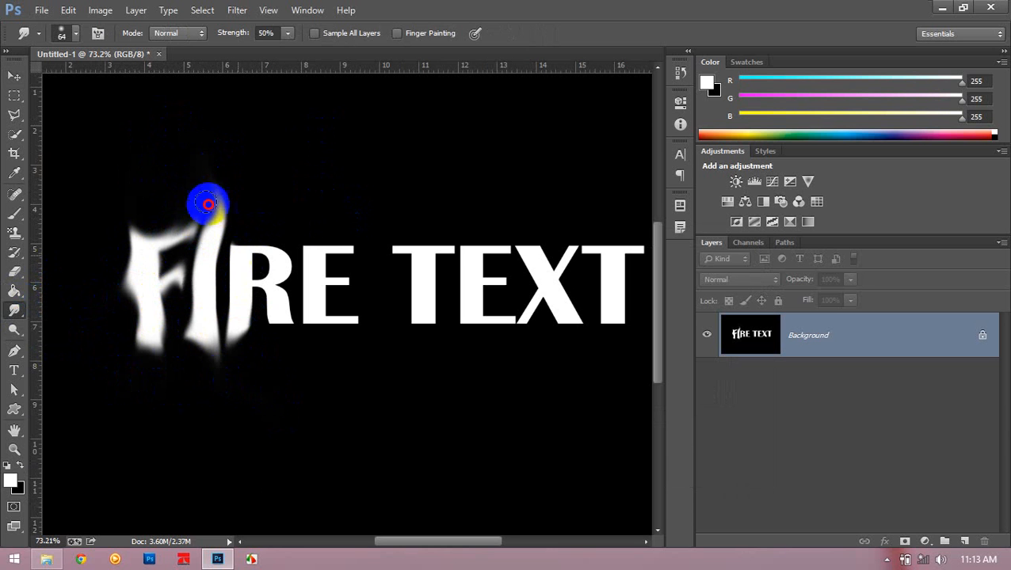
drag(208, 204, 228, 176)
- Smudge the letter R of FIRE into flame tips above its top edge and below its legs
mouse_move(248, 263)
mouse_down()
mouse_move(226, 215)
mouse_move(290, 169)
mouse_up()
drag(280, 246, 261, 219)
drag(268, 269, 261, 153)
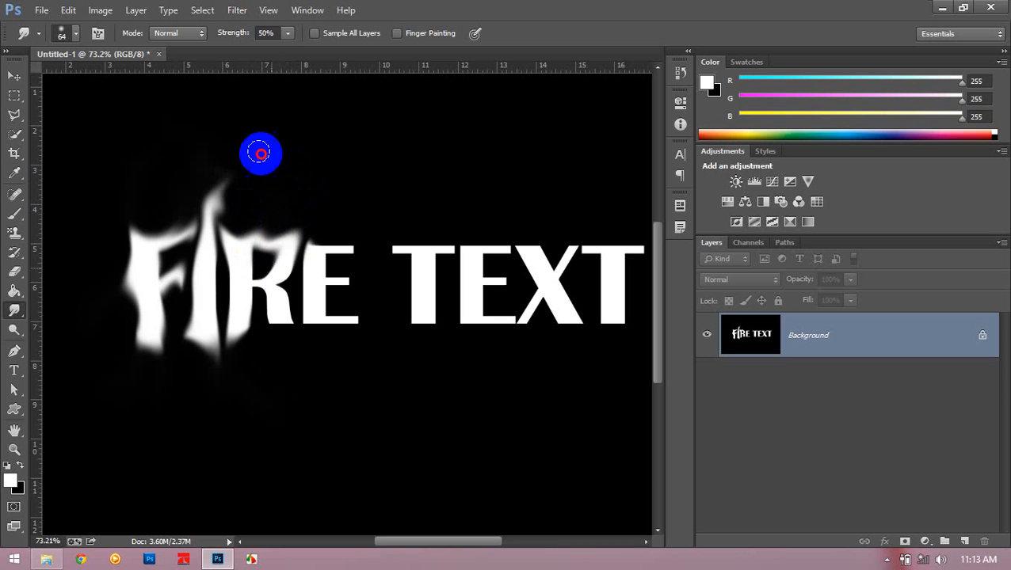
mouse_move(260, 286)
mouse_down()
mouse_move(277, 308)
mouse_move(271, 397)
mouse_up()
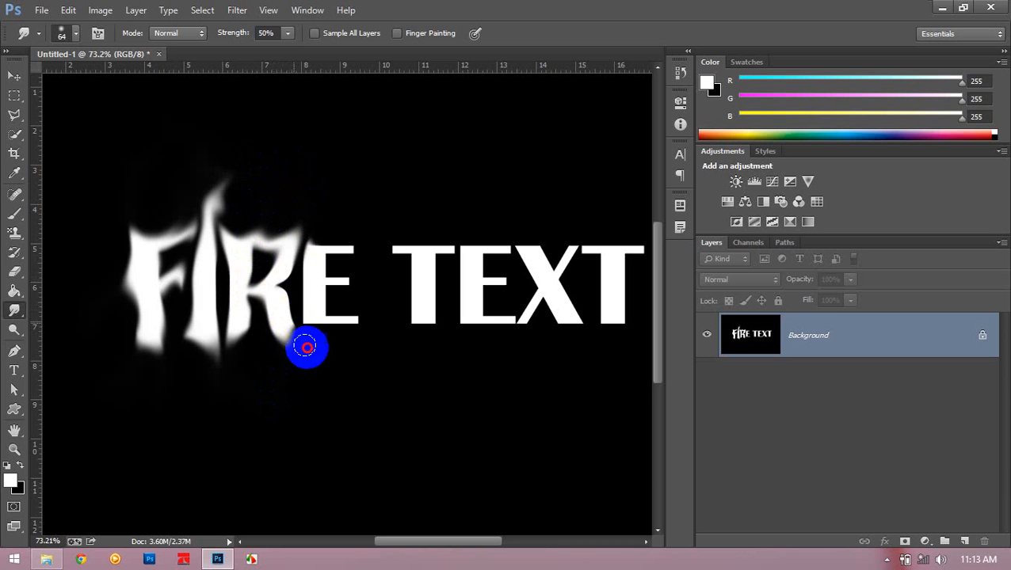
drag(307, 348, 333, 356)
mouse_move(287, 326)
mouse_down()
mouse_move(298, 402)
mouse_move(287, 414)
mouse_up()
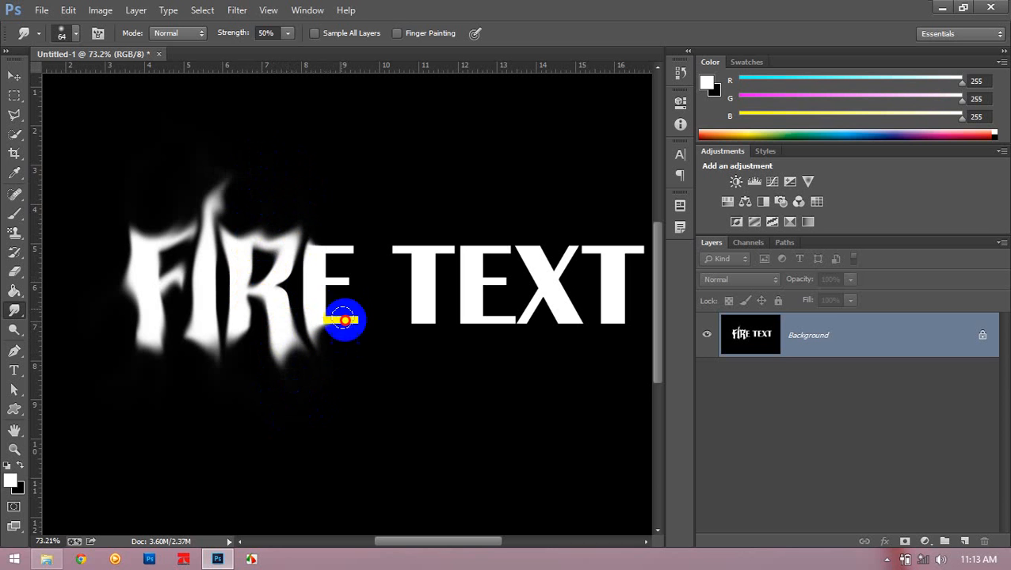
- Smudge the E of FIRE into flames and pull taller wisps up from the tops of the R and F
mouse_move(344, 320)
mouse_down()
mouse_move(334, 305)
mouse_move(350, 167)
mouse_up()
drag(324, 242, 343, 170)
mouse_move(306, 252)
mouse_down()
mouse_move(335, 221)
mouse_move(337, 111)
mouse_up()
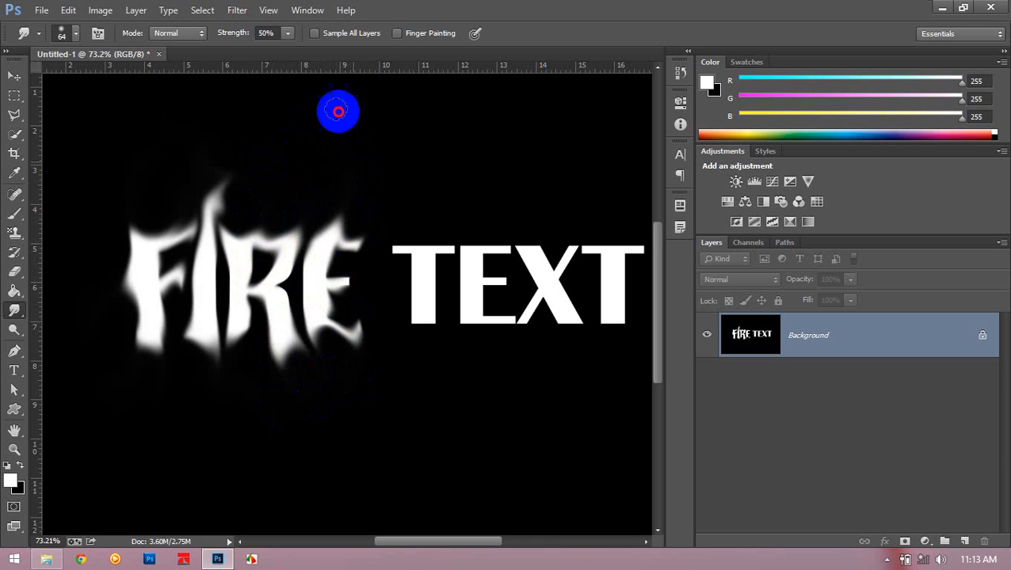
drag(316, 240, 279, 149)
drag(257, 232, 302, 130)
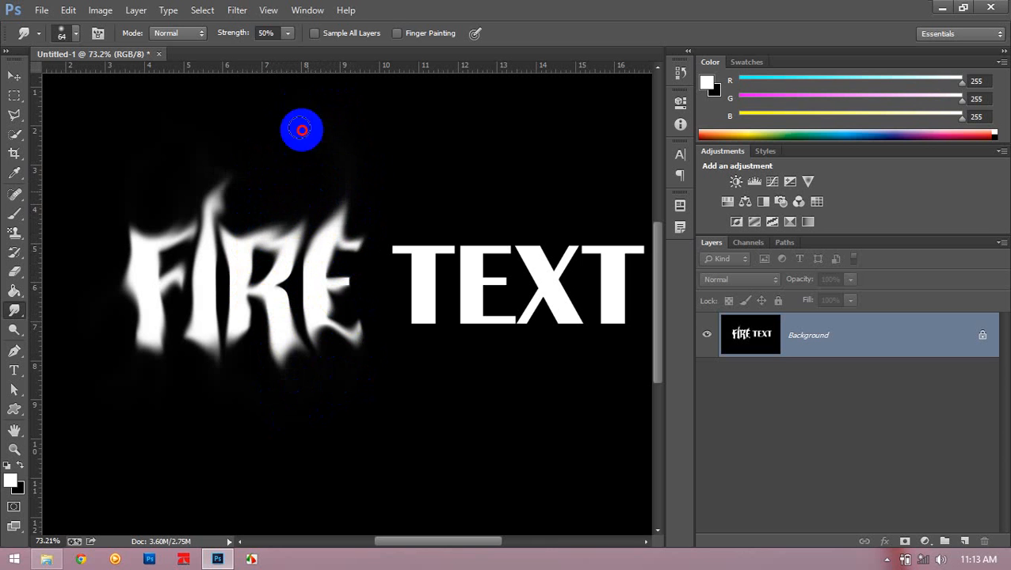
mouse_move(294, 221)
mouse_down()
mouse_move(312, 189)
mouse_move(276, 132)
mouse_up()
mouse_move(148, 236)
mouse_down()
mouse_move(103, 158)
mouse_move(137, 218)
mouse_move(112, 204)
mouse_move(95, 153)
mouse_up()
- Smudge the first T of TEXT into flame shapes at its crossbar and the foot of its stem
mouse_move(418, 251)
mouse_down()
mouse_move(379, 138)
mouse_move(433, 220)
mouse_move(417, 241)
mouse_move(412, 187)
mouse_up()
mouse_move(423, 242)
mouse_down()
mouse_move(473, 172)
mouse_move(385, 273)
mouse_up()
drag(408, 311, 366, 396)
drag(423, 304, 430, 392)
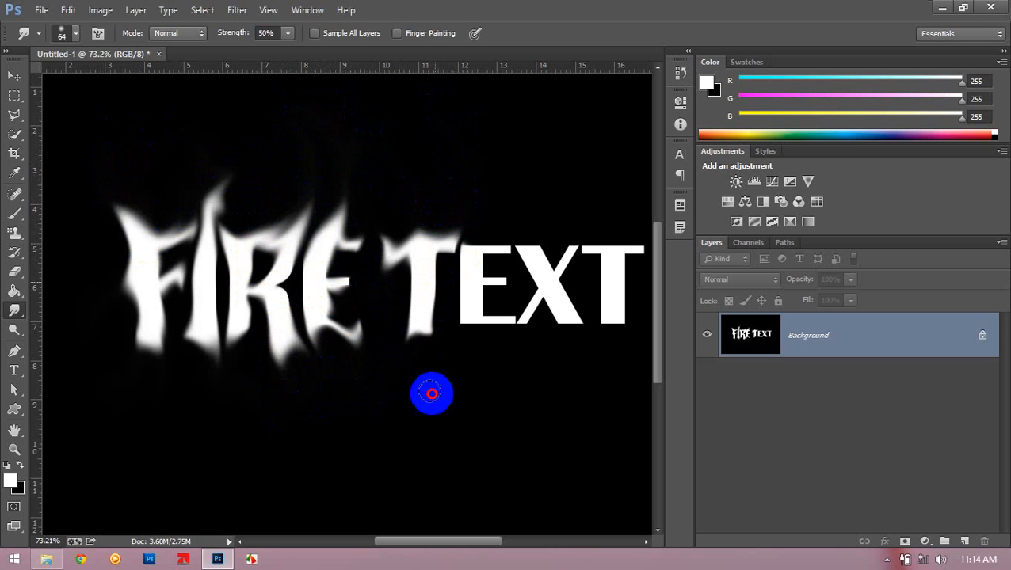
drag(445, 273, 436, 360)
drag(415, 273, 399, 358)
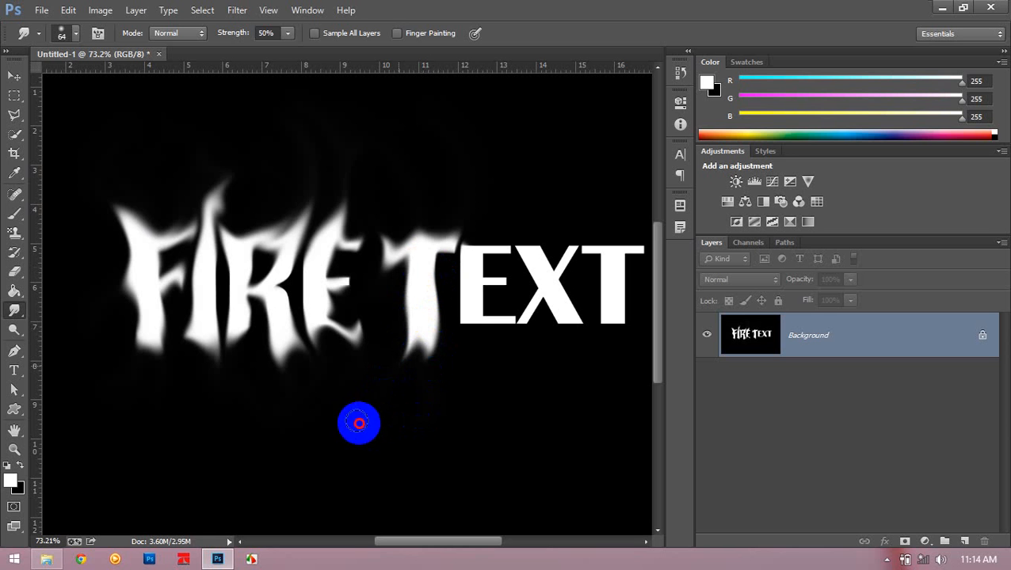
- Smudge the E and the upper X of TEXT into flames and touch up the R and E of FIRE
mouse_move(485, 263)
mouse_down()
mouse_move(487, 222)
mouse_move(500, 249)
mouse_move(483, 262)
mouse_move(470, 263)
mouse_move(451, 219)
mouse_up()
mouse_move(478, 286)
mouse_down()
mouse_move(462, 347)
mouse_move(475, 330)
mouse_move(532, 341)
mouse_move(516, 324)
mouse_move(519, 352)
mouse_up()
mouse_move(545, 273)
mouse_down()
mouse_move(561, 236)
mouse_move(565, 264)
mouse_move(556, 164)
mouse_up()
mouse_move(539, 251)
mouse_down()
mouse_move(553, 206)
mouse_move(555, 222)
mouse_up()
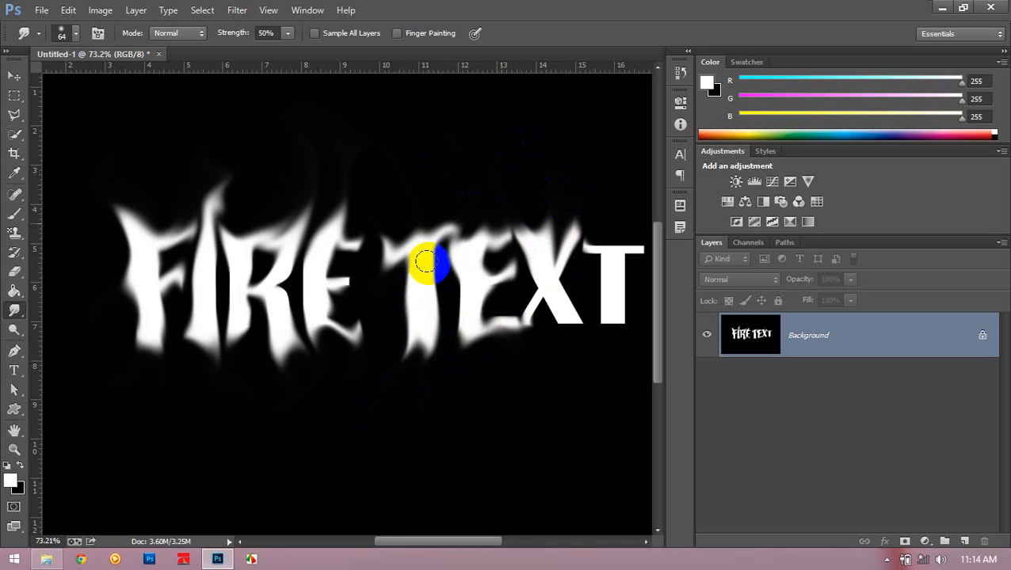
drag(341, 286, 384, 242)
drag(413, 290, 319, 318)
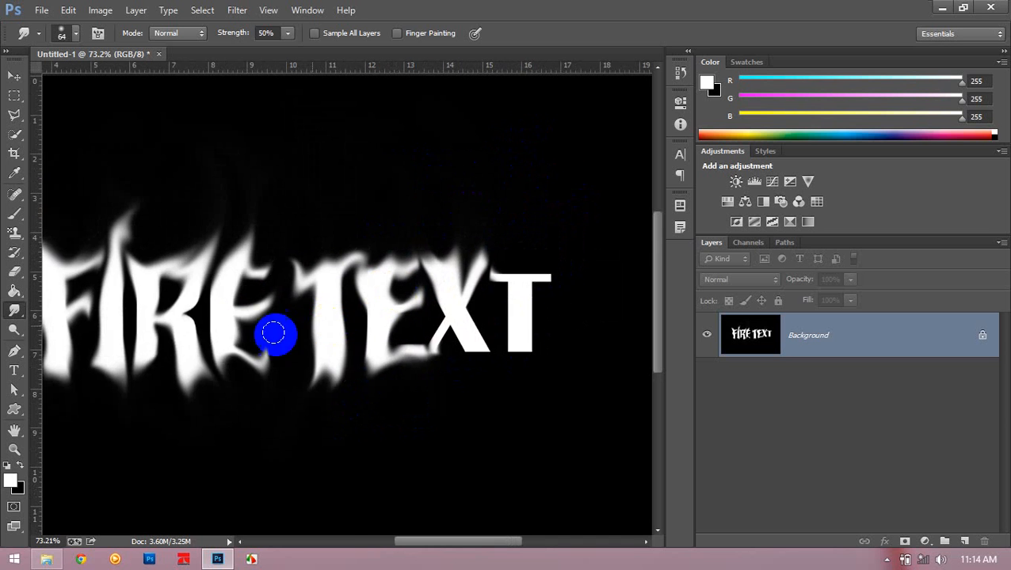
drag(183, 316, 217, 294)
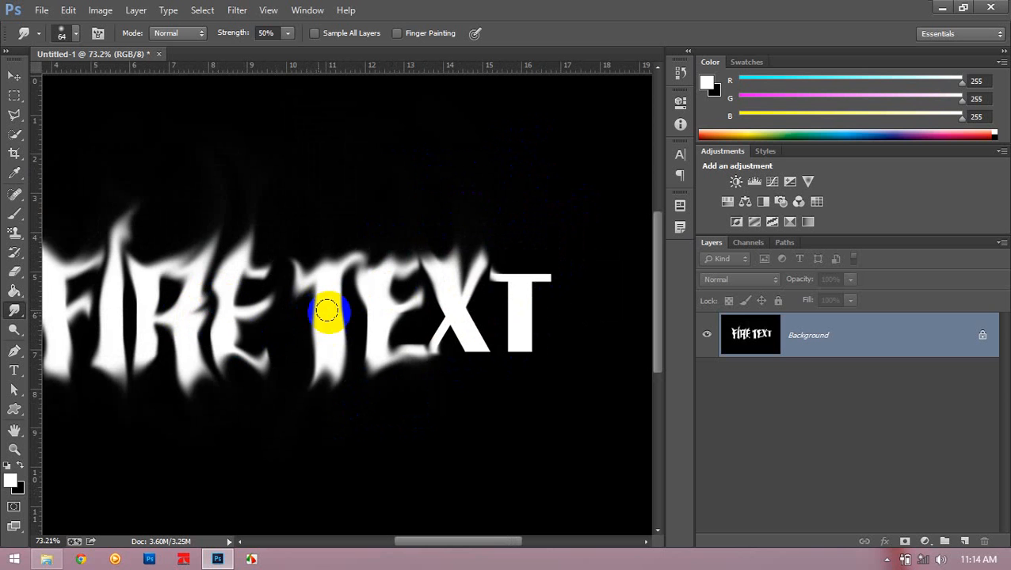
- Smudge the last T and the rest of the X in TEXT into flames
drag(502, 274, 473, 227)
mouse_move(523, 281)
mouse_down()
mouse_move(547, 227)
mouse_move(507, 261)
mouse_up()
drag(526, 320, 516, 430)
mouse_move(516, 305)
mouse_down()
mouse_move(504, 401)
mouse_move(517, 316)
mouse_move(507, 292)
mouse_move(481, 329)
mouse_move(485, 363)
mouse_move(468, 304)
mouse_move(490, 340)
mouse_move(450, 328)
mouse_move(428, 370)
mouse_move(452, 333)
mouse_move(445, 354)
mouse_move(444, 326)
mouse_move(420, 330)
mouse_move(457, 323)
mouse_up()
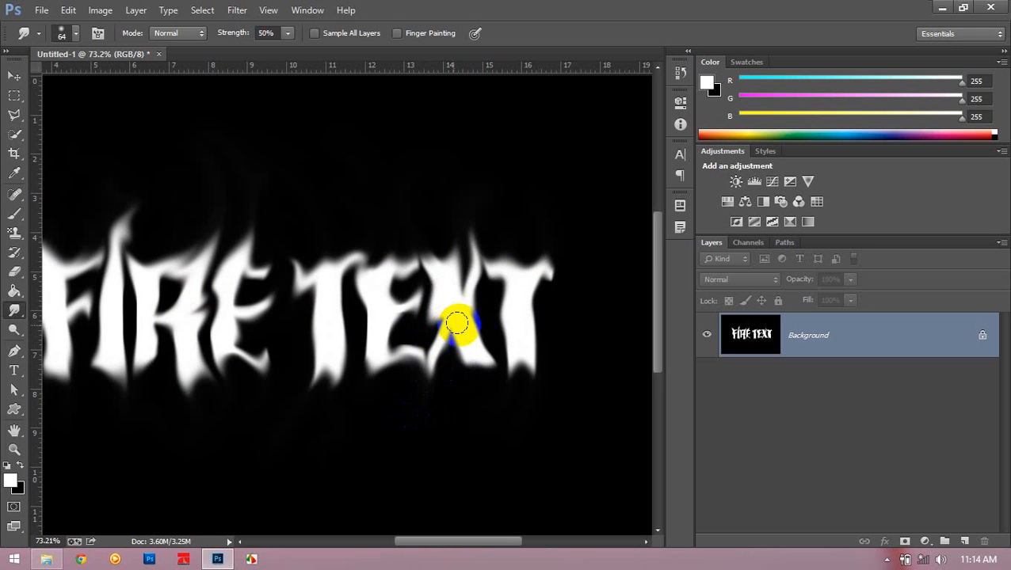
scroll(496, 321, down, 7)
scroll(469, 342, up, 3)
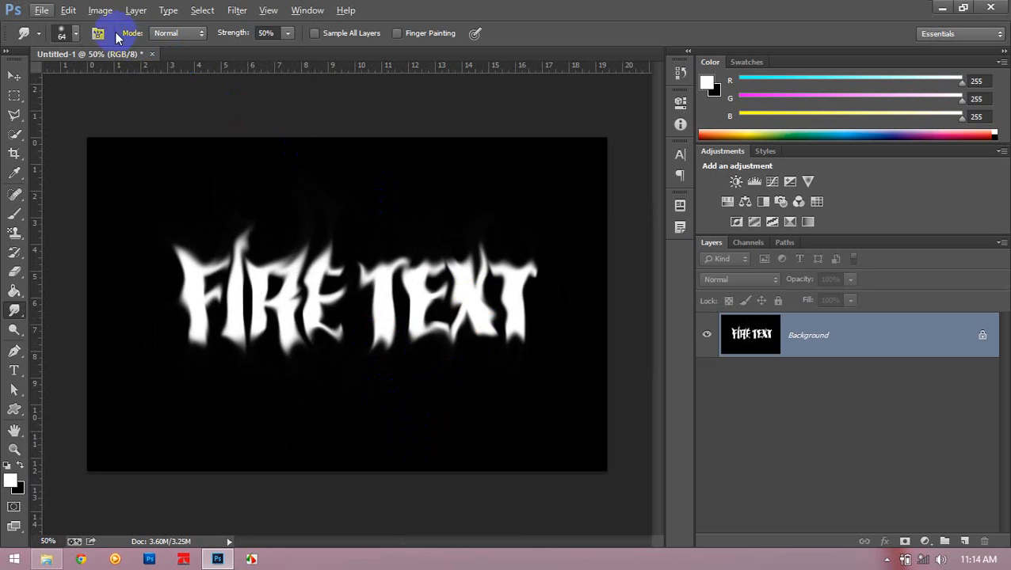
- Start a Color Balance adjustment on the smudged lettering with midtones at +100 red and fully toward yellow
click(104, 11)
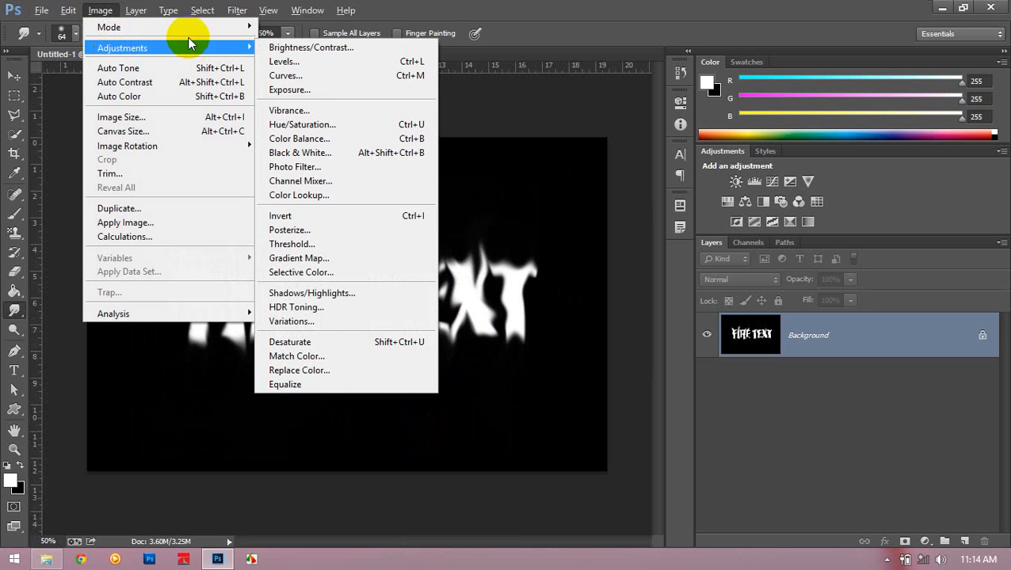
click(321, 138)
drag(556, 100, 630, 156)
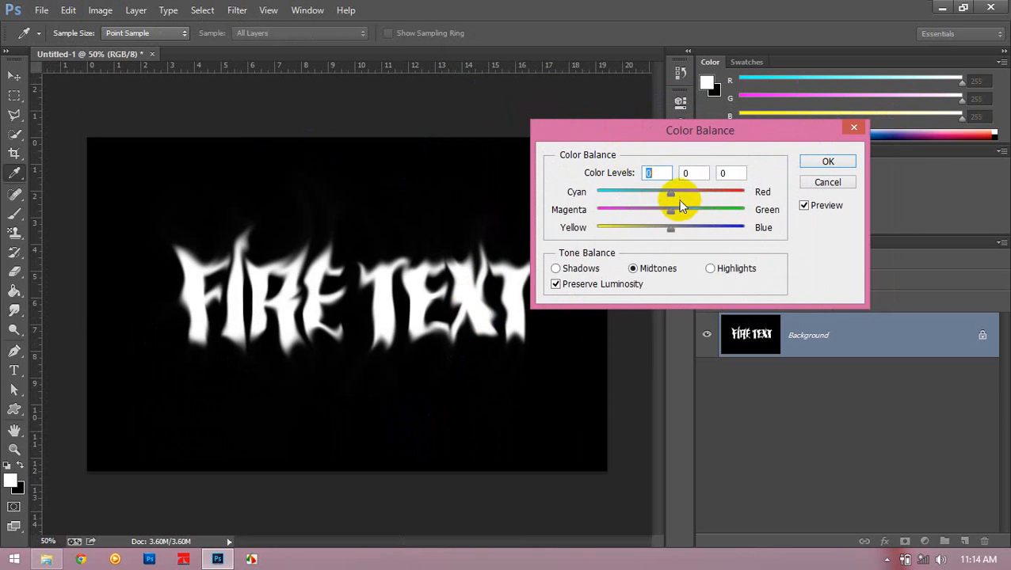
drag(672, 190, 773, 222)
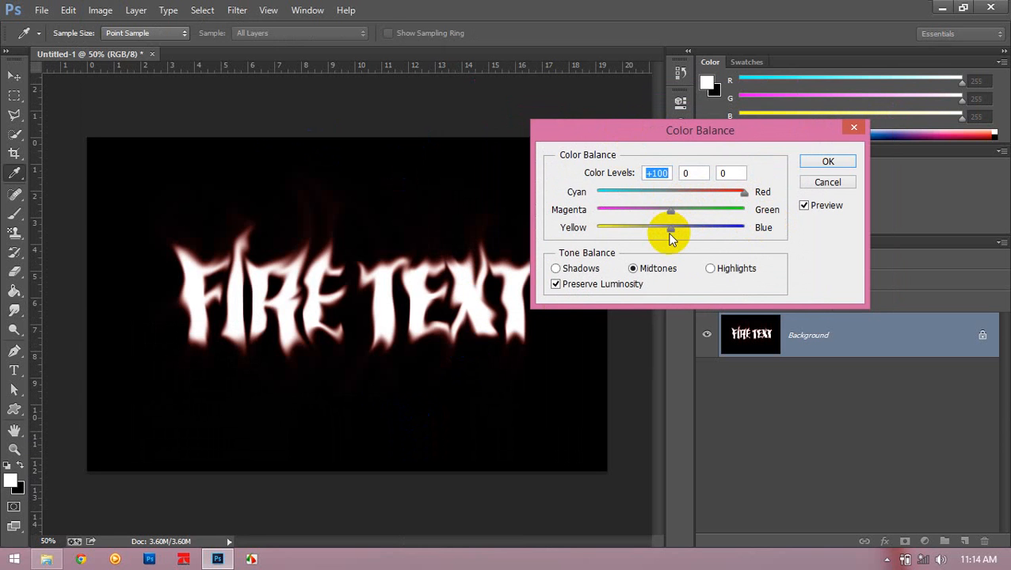
drag(668, 231, 586, 226)
drag(671, 230, 523, 190)
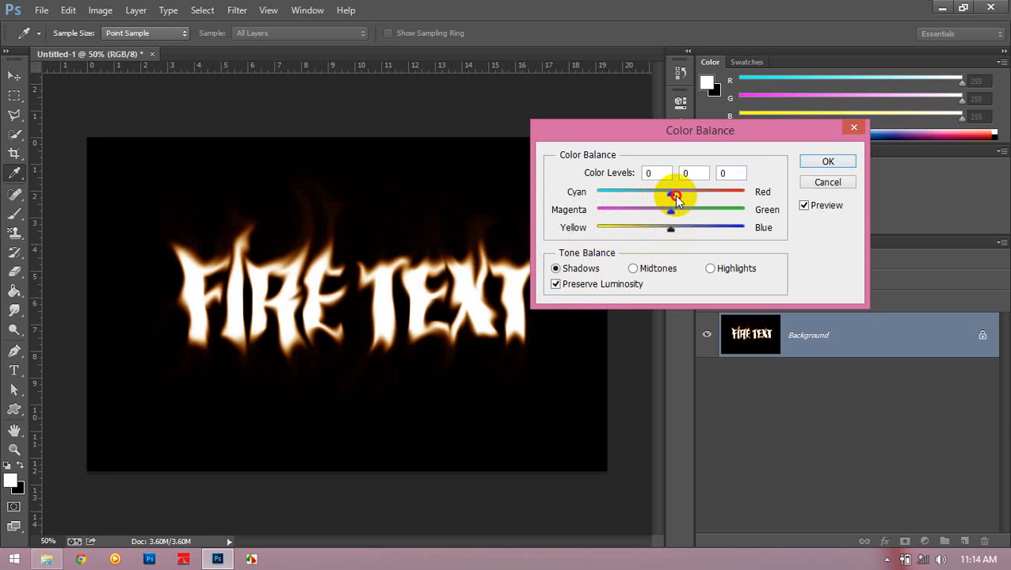
- Set the Color Balance shadows to +100 red and -100 blue, the highlights to +79 red and -42 blue, and apply
drag(673, 195, 751, 210)
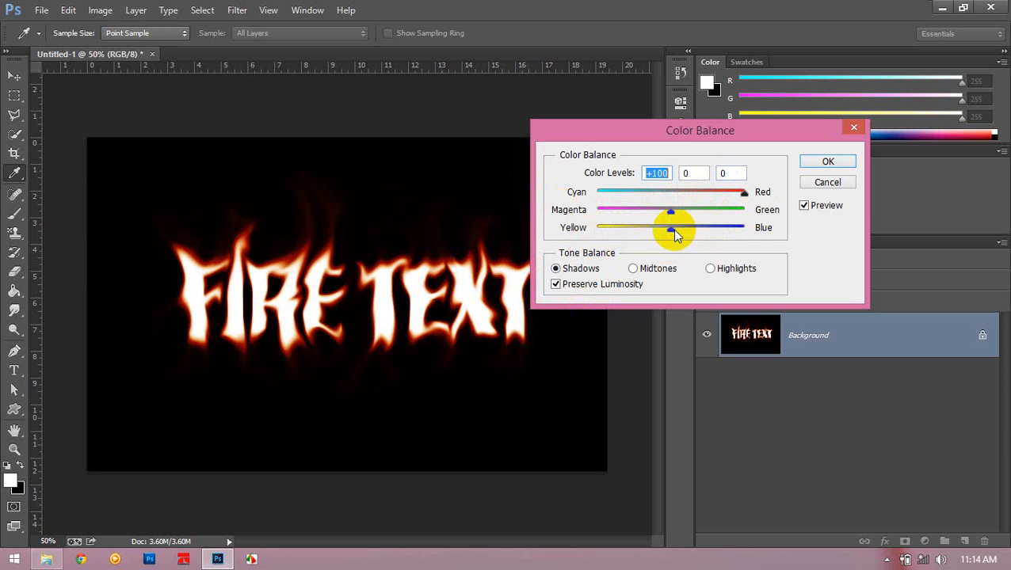
drag(672, 228, 580, 217)
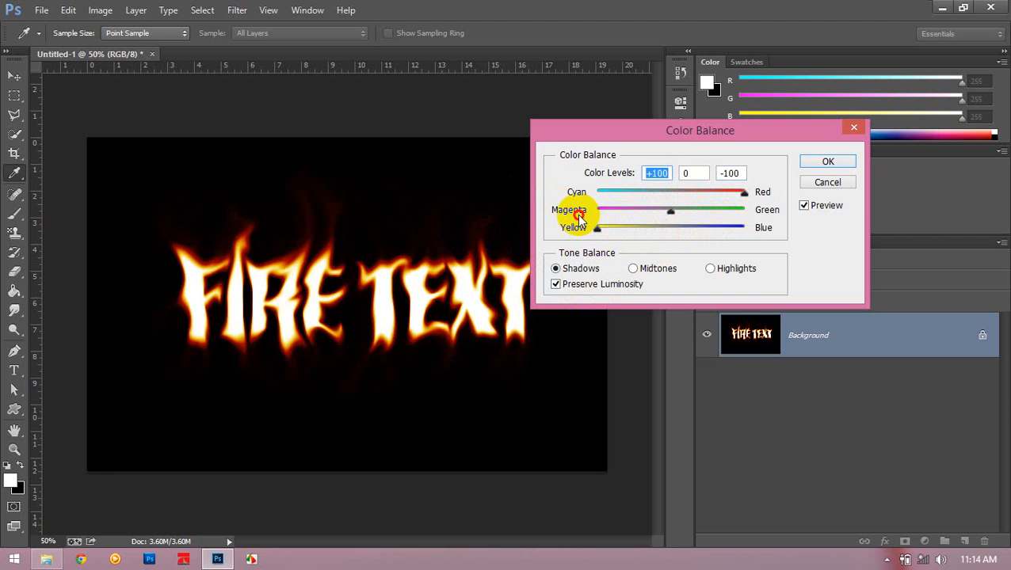
click(710, 269)
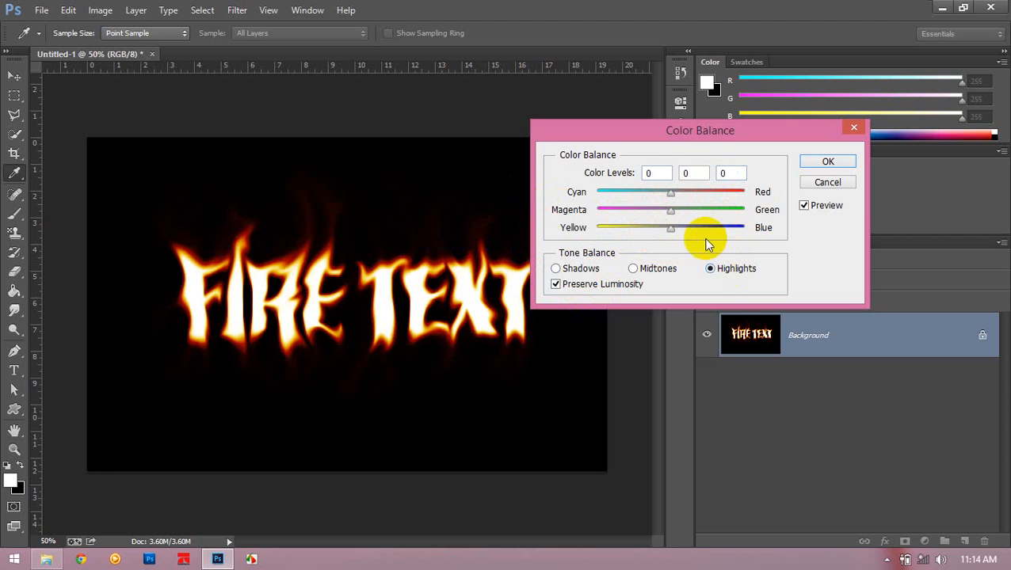
drag(671, 231, 640, 228)
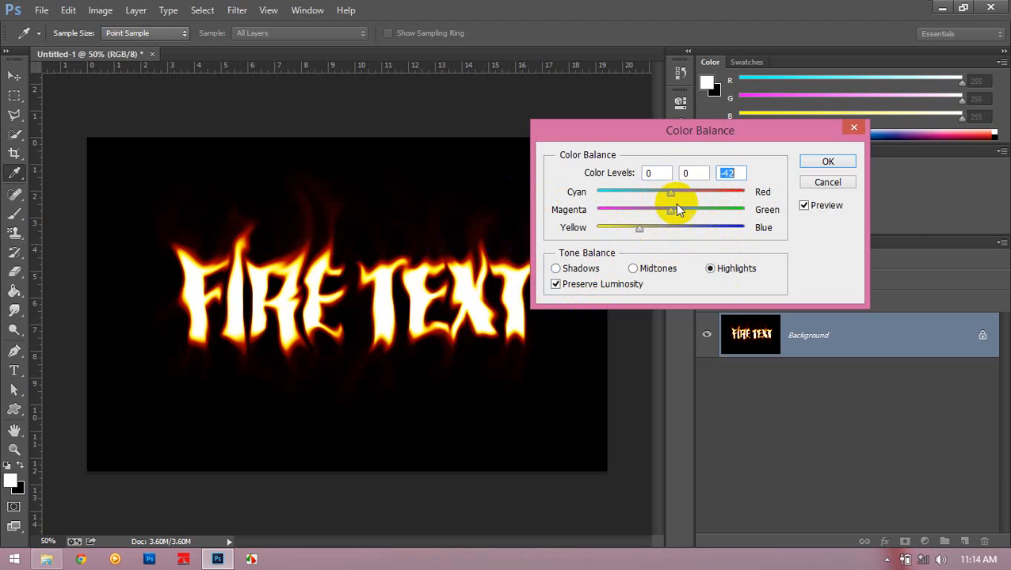
drag(686, 198, 728, 207)
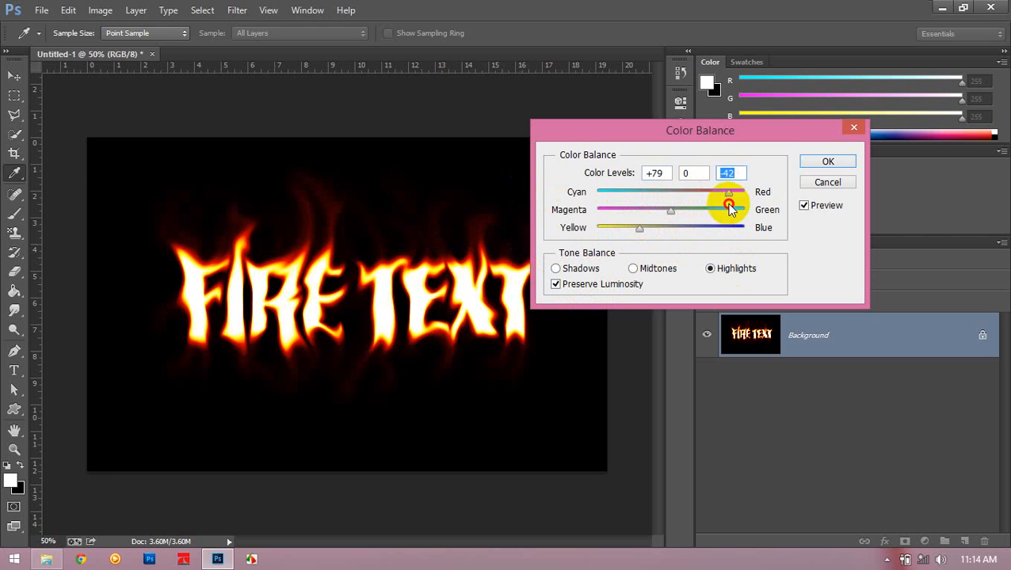
click(824, 162)
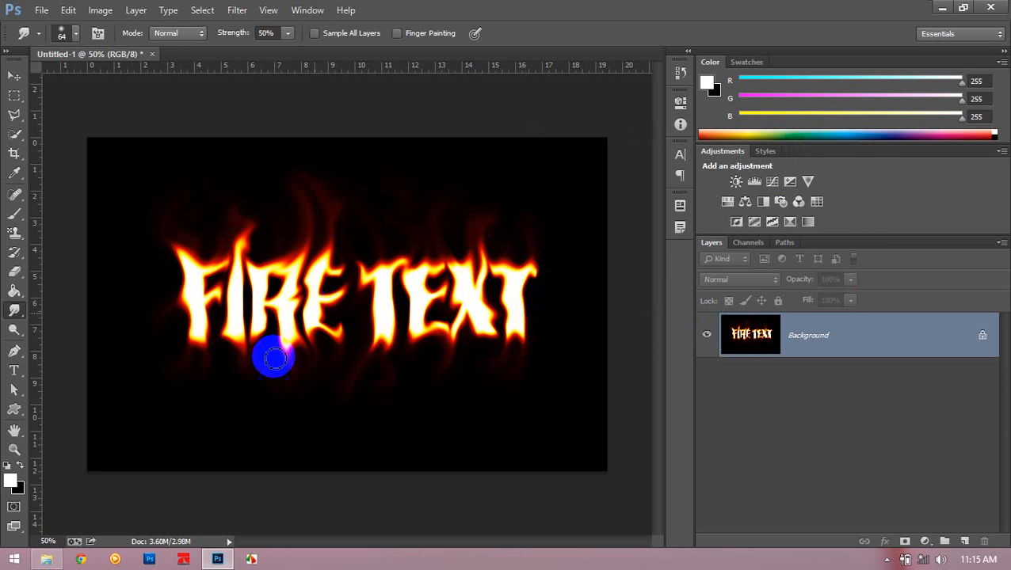
- Add a new white FIRE TEXT text line in Britannic Bold 214 pt and position it over the burning letters
click(13, 370)
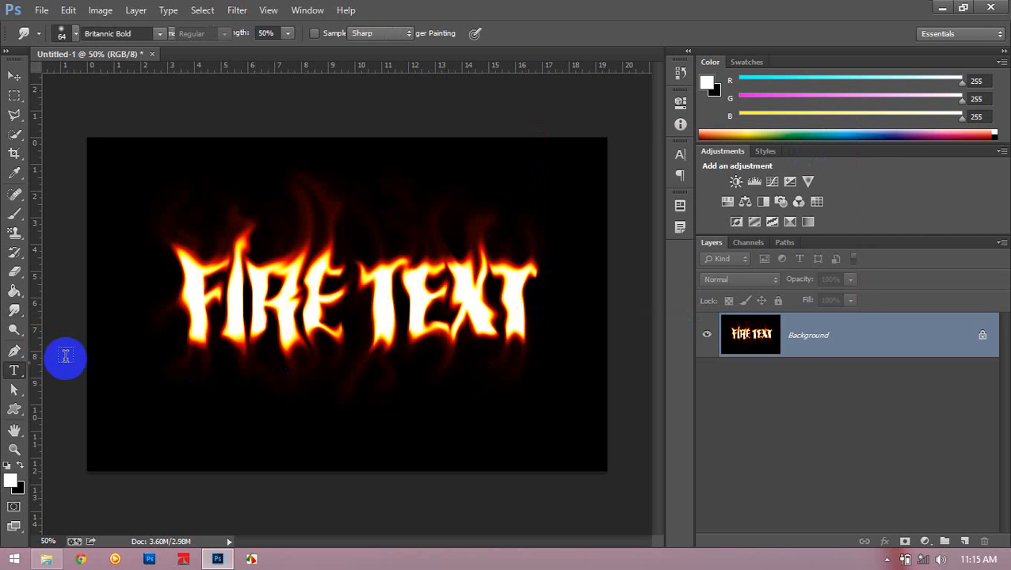
click(197, 315)
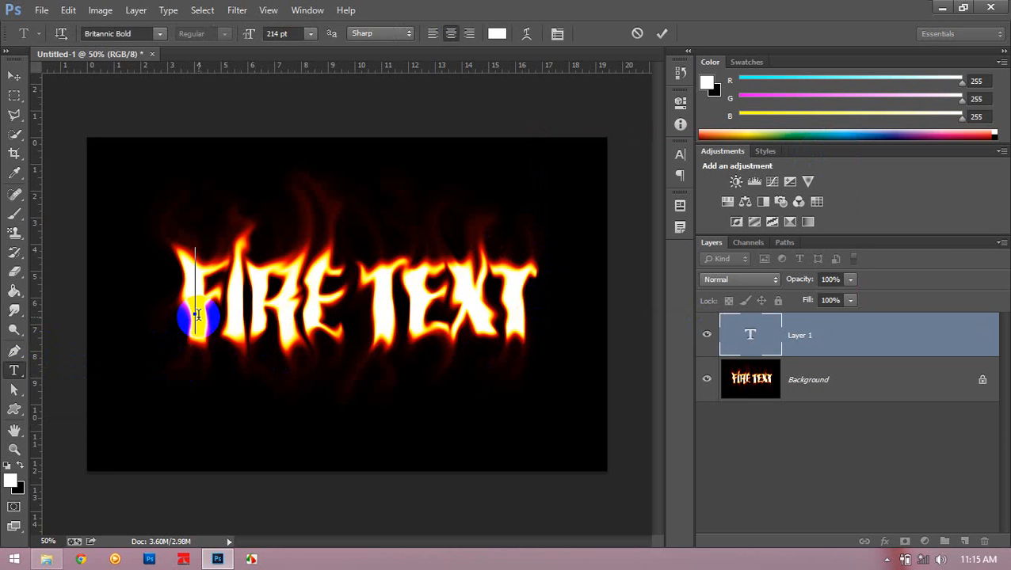
text(FIRE TEX)
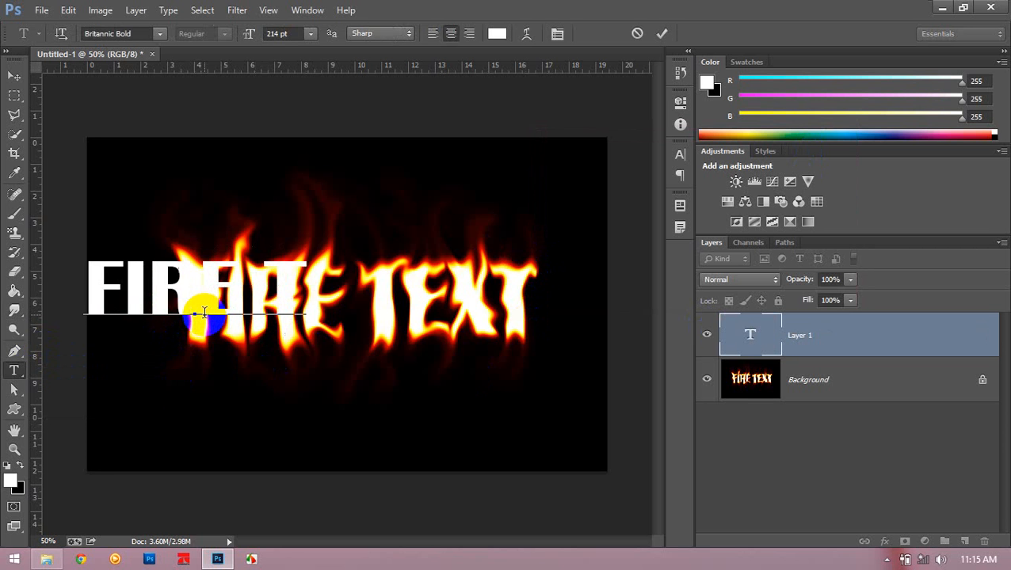
text(T)
drag(352, 396, 498, 414)
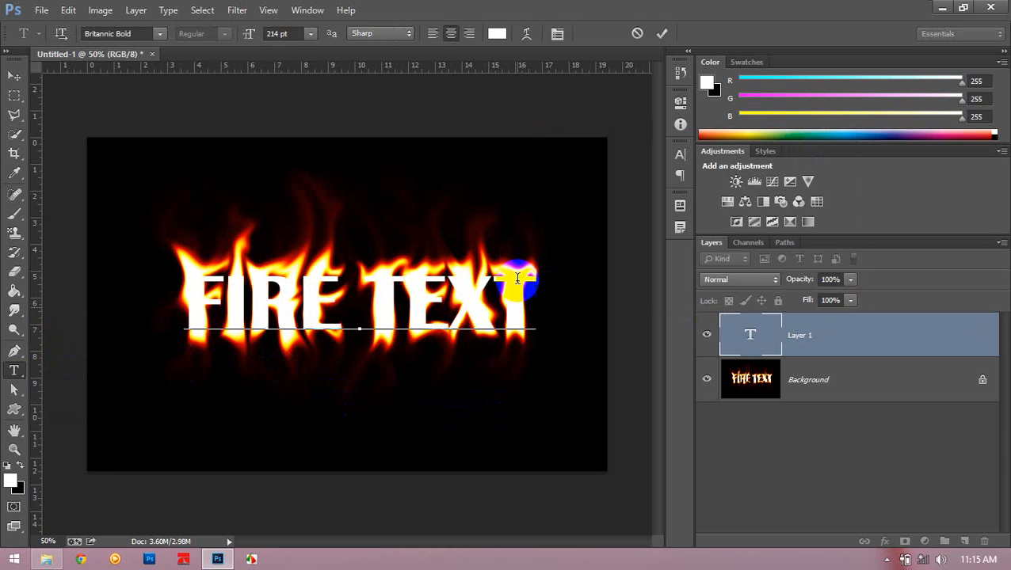
- Recolour the whole new FIRE TEXT line orange (ffa800) and commit the text edit
drag(537, 293, 72, 293)
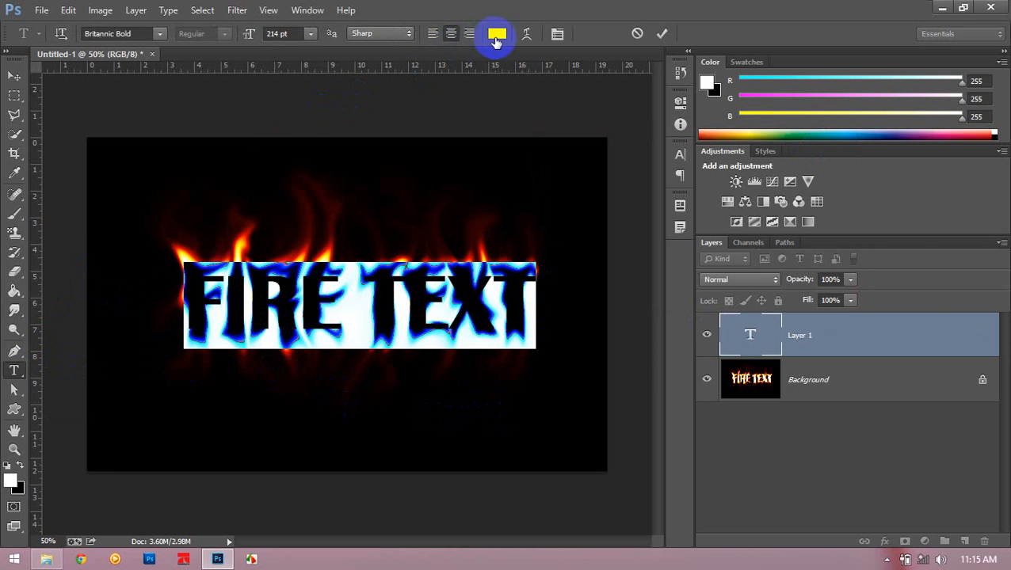
click(497, 33)
click(333, 246)
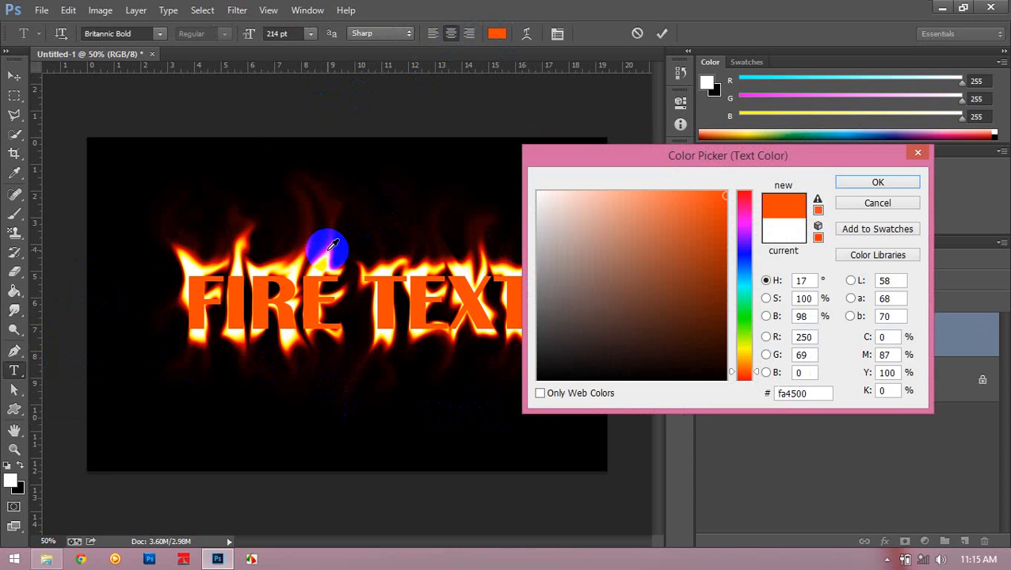
click(329, 254)
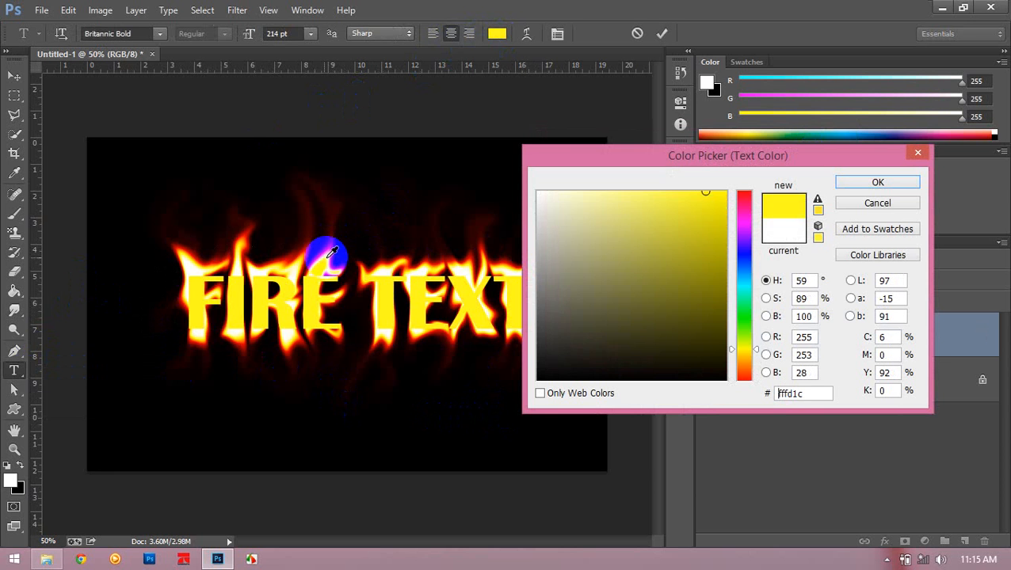
click(327, 252)
click(390, 250)
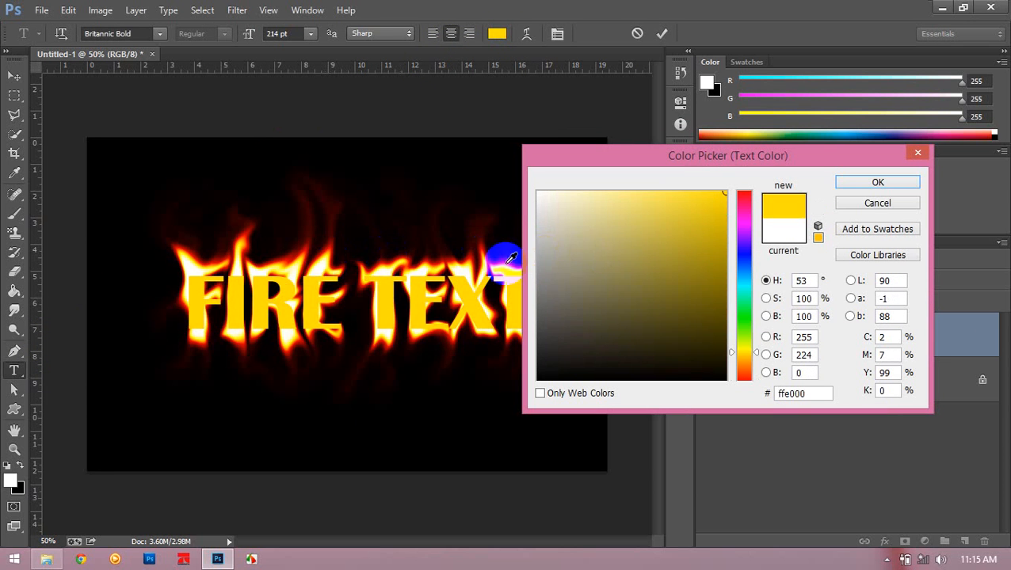
click(745, 360)
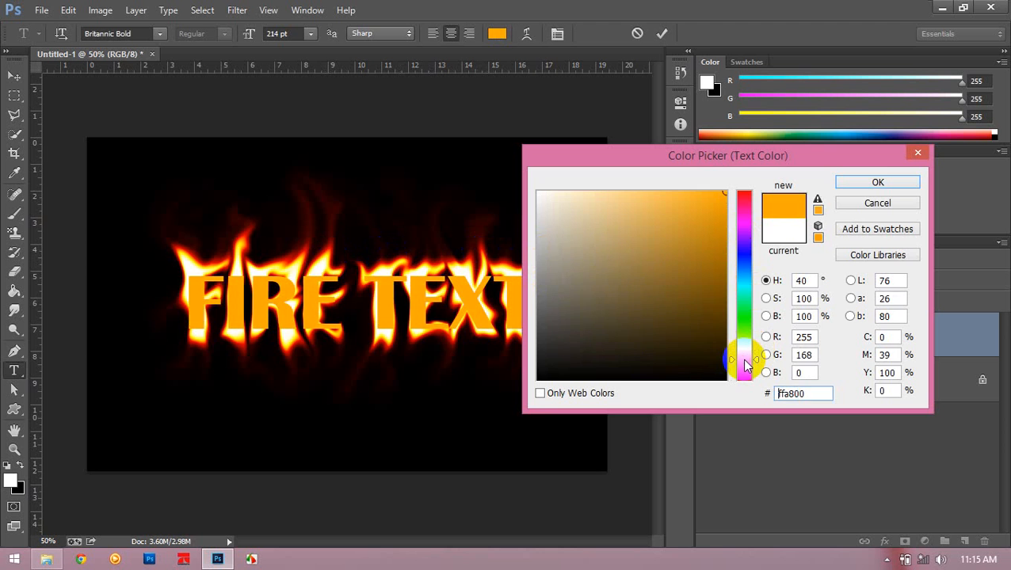
click(844, 182)
click(664, 38)
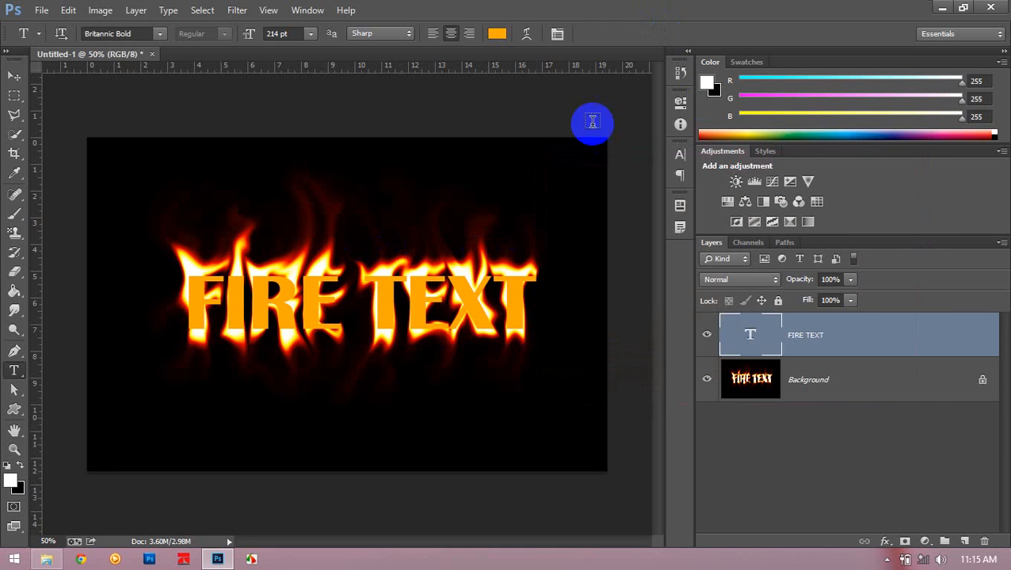
- Choose the Move tool for the orange FIRE TEXT layer and check the letters' fit against the flames
scroll(463, 234, up, 2)
drag(195, 191, 293, 162)
click(9, 79)
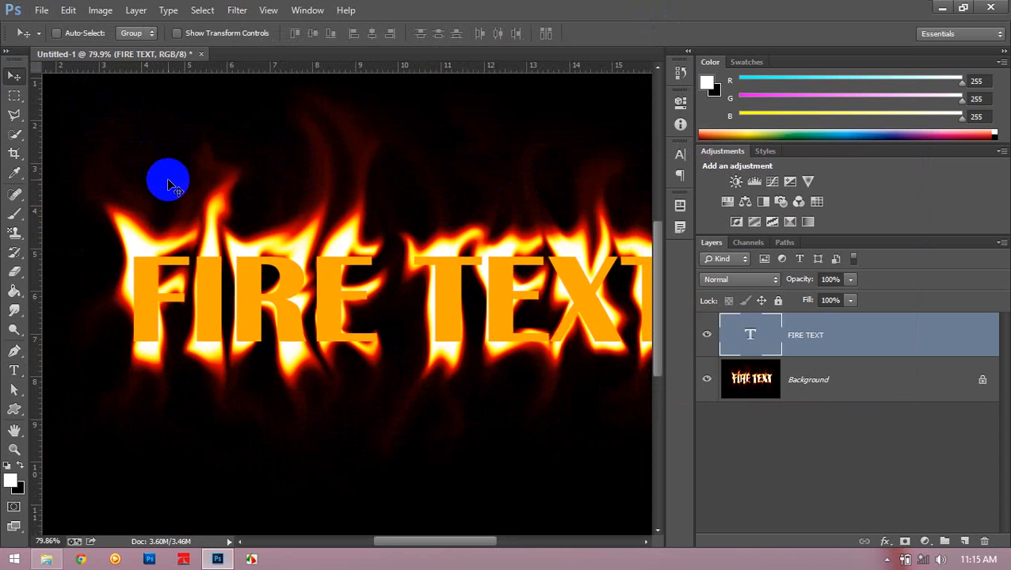
scroll(388, 343, down, 3)
scroll(432, 353, up, 1)
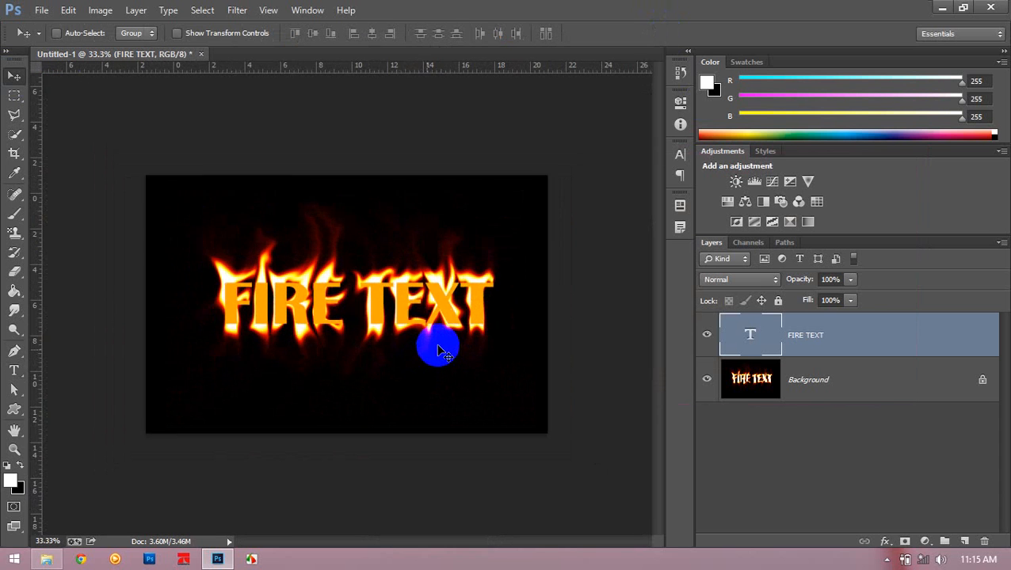
- Delete the orange FIRE TEXT type layer so that only the flaming lettering on the Background remains
drag(804, 282, 851, 337)
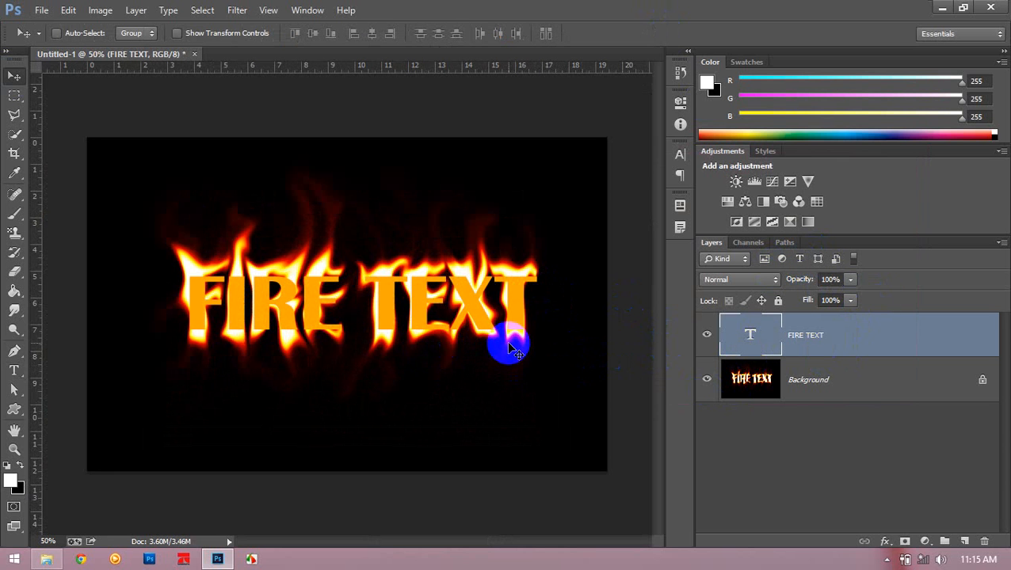
key(ctrl+plus)
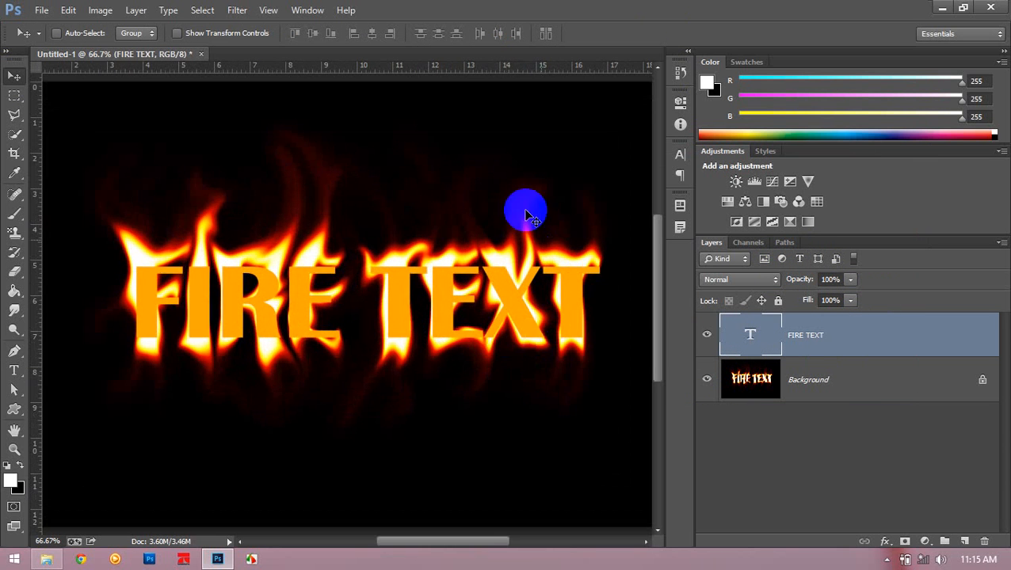
key(Delete)
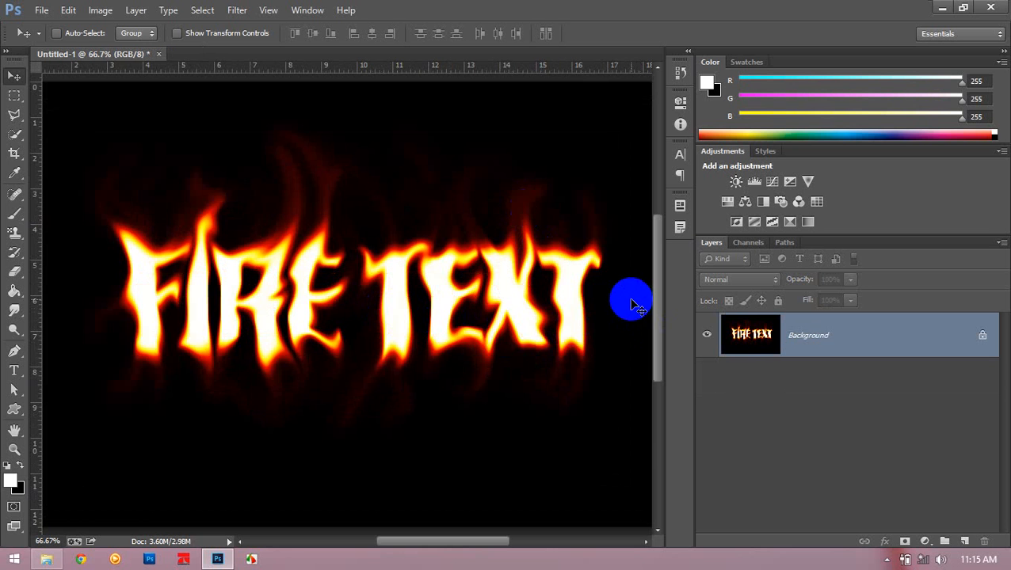
key(ctrl+minus)
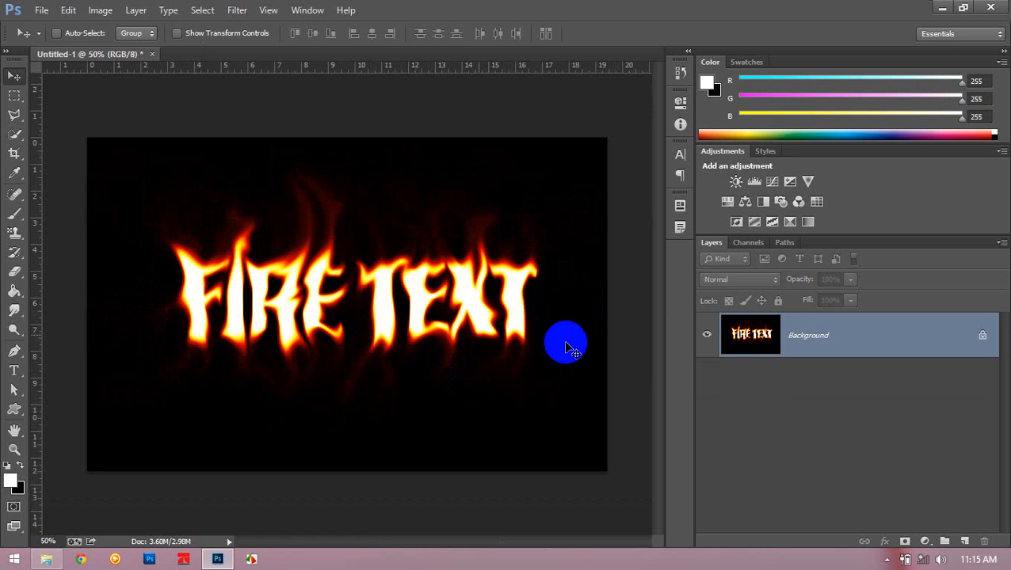
scroll(300, 277, down, 3)
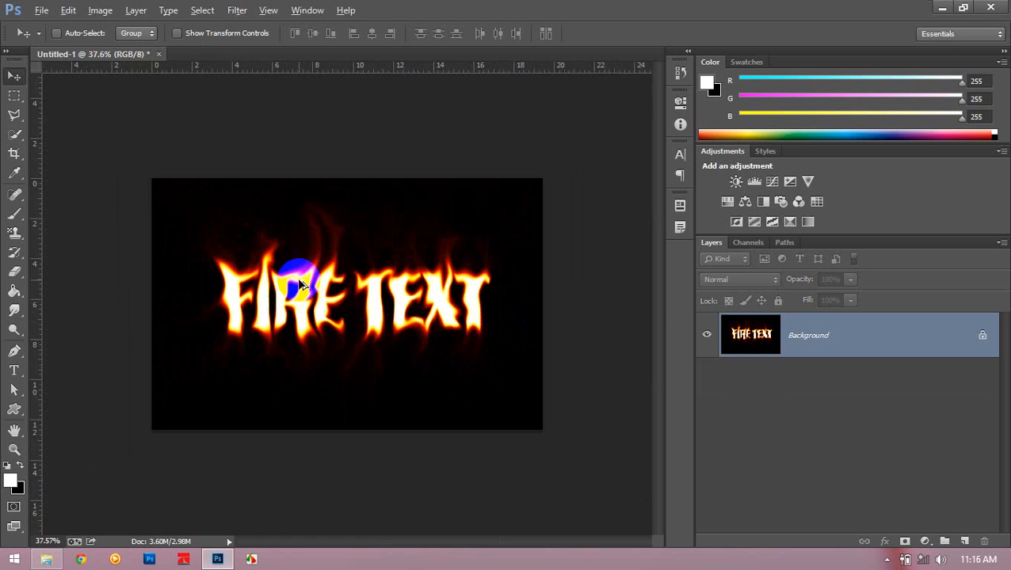
scroll(305, 281, up, 3)
scroll(307, 288, up, 1)
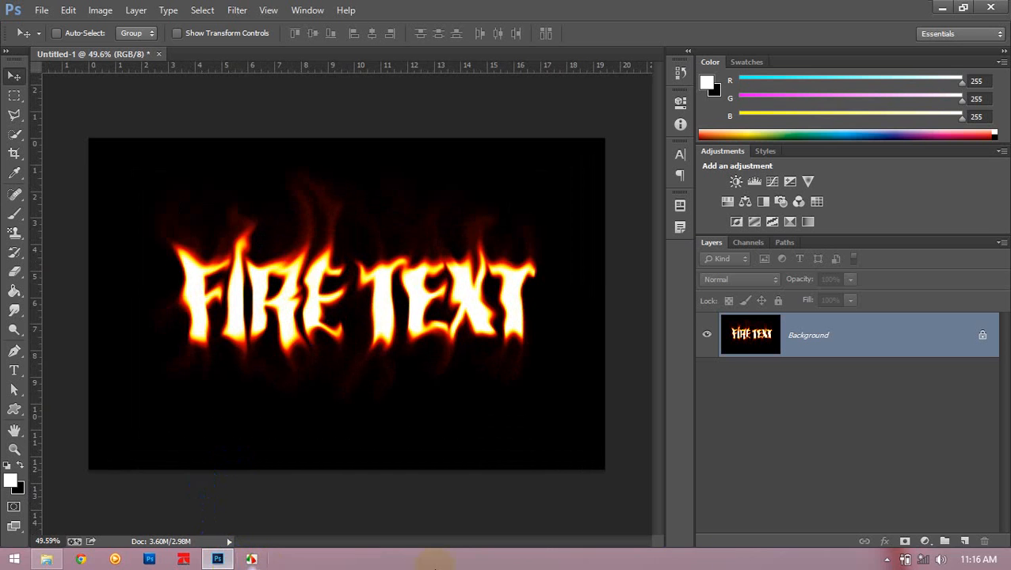
click(886, 559)
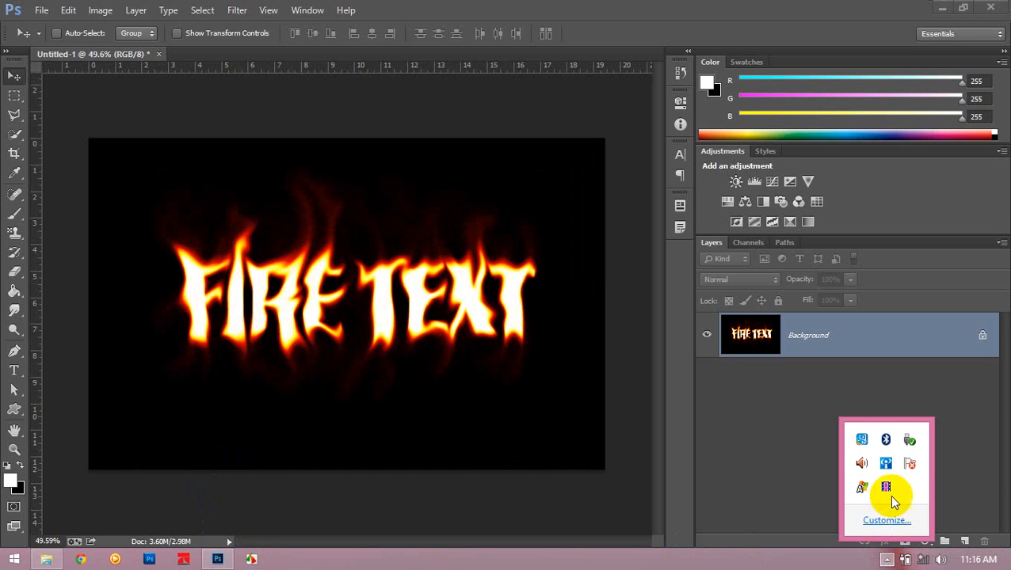